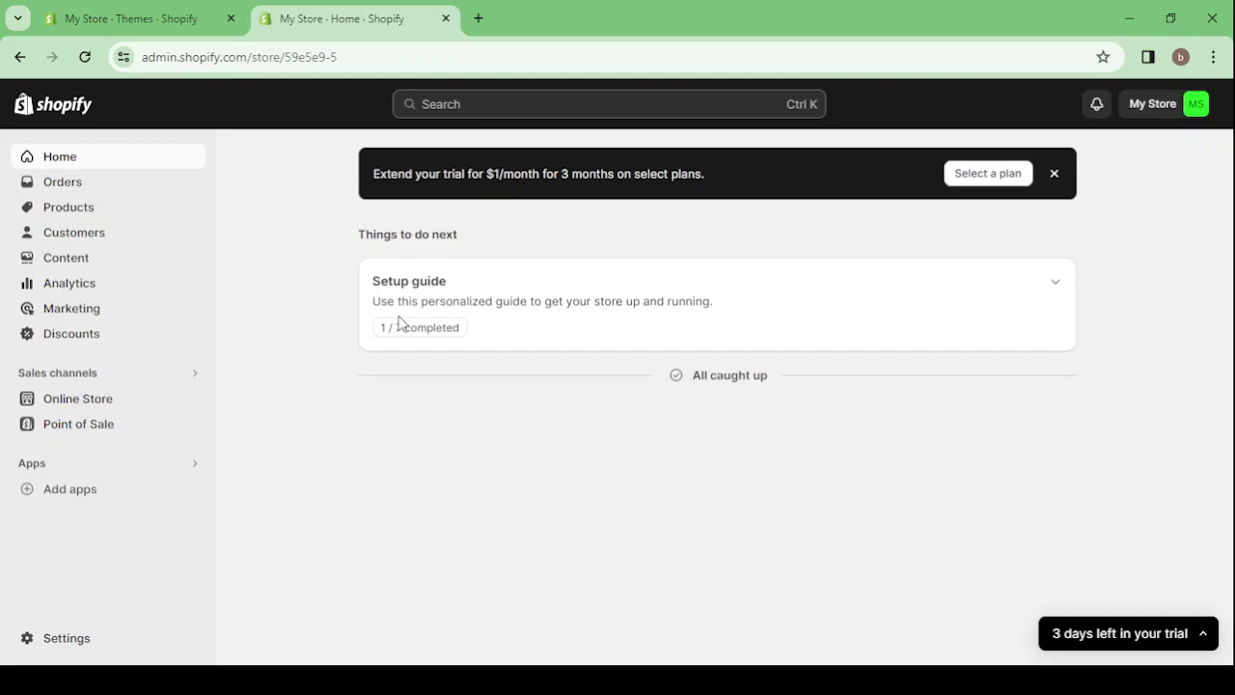
# Search Google for Shopify in a new tab, look over the Shopify homepage, and close it
pyautogui.click(231, 19)
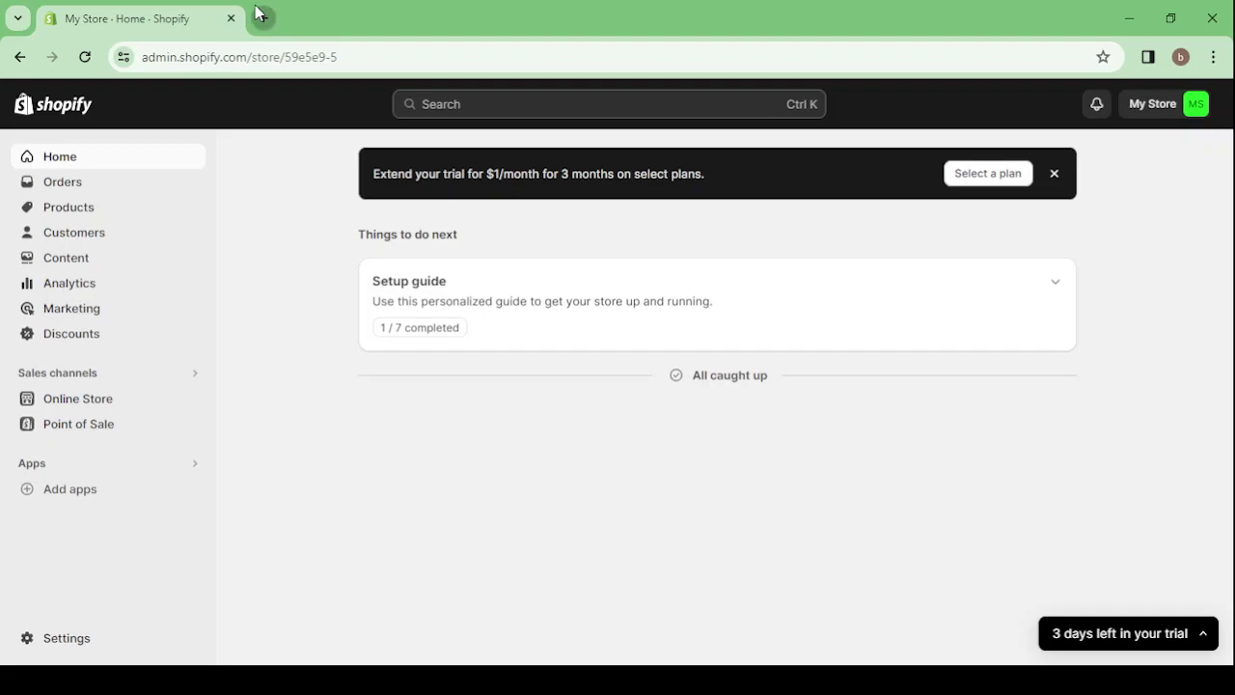
pyautogui.click(259, 17)
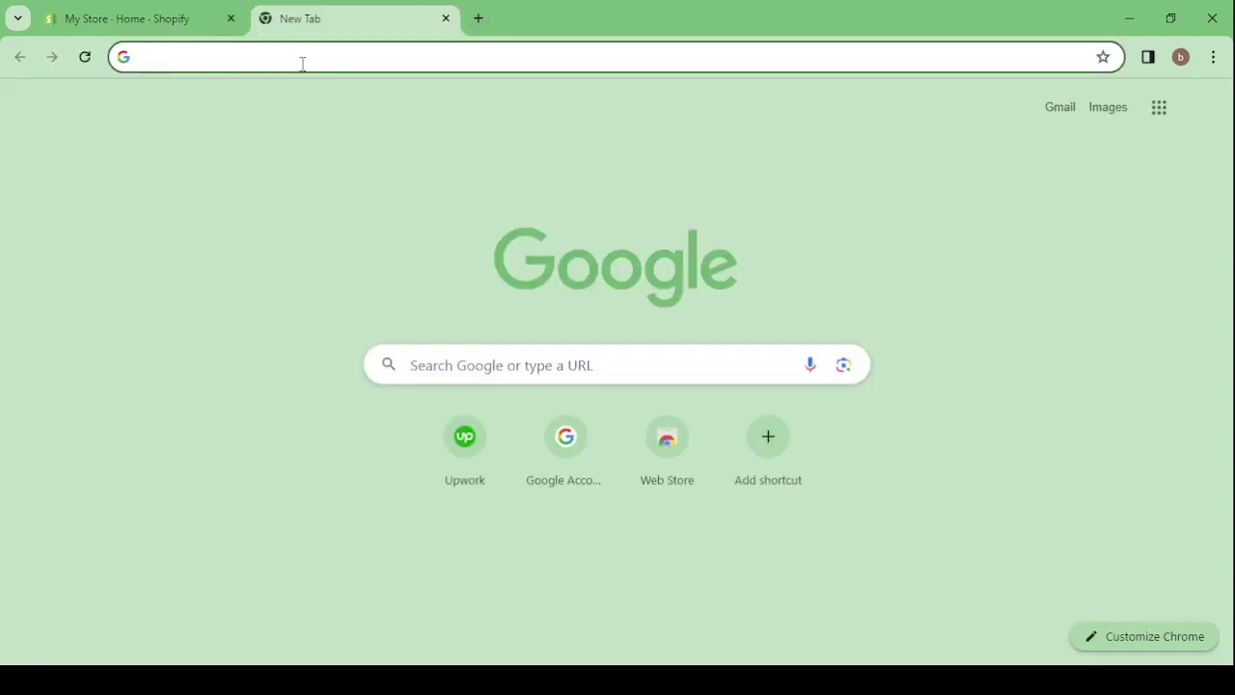
pyautogui.write('shop')
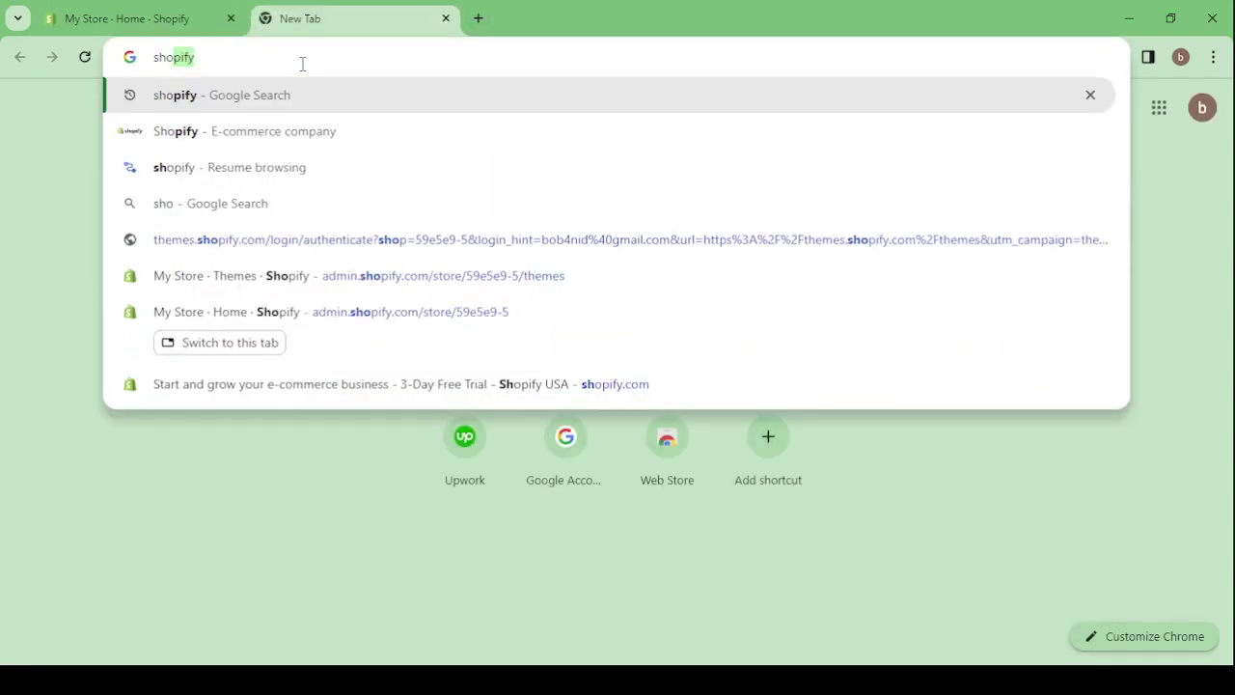
pyautogui.click(303, 130)
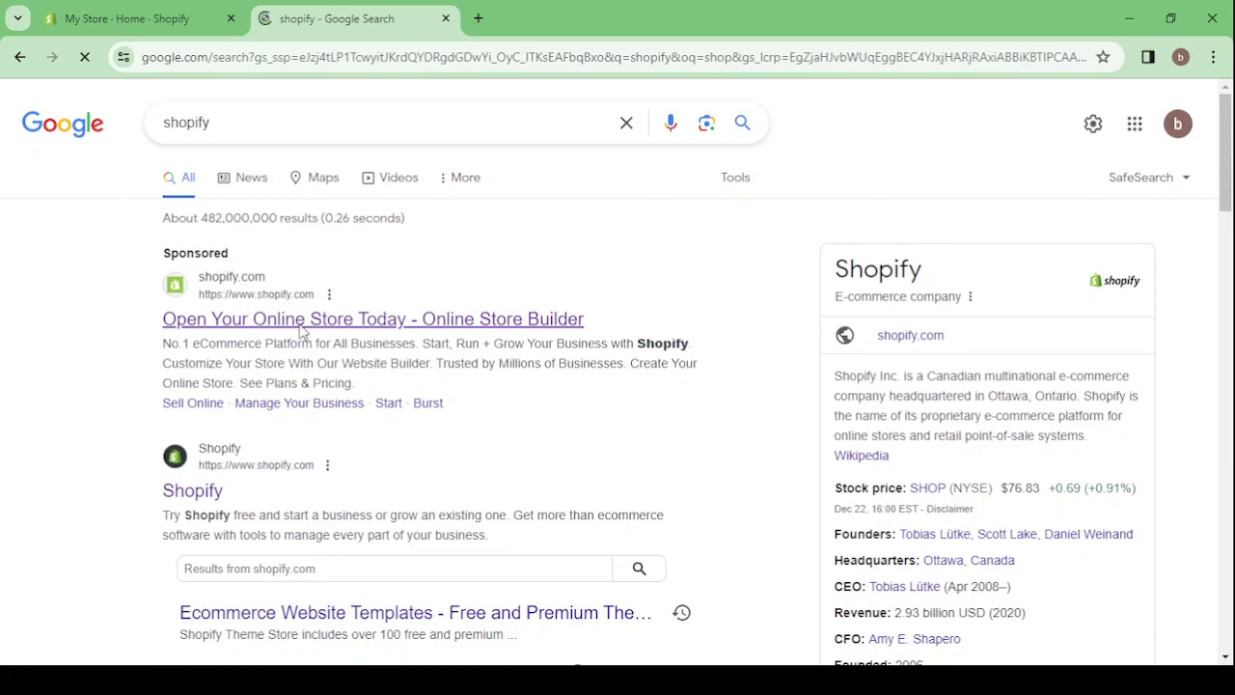
pyautogui.click(302, 323)
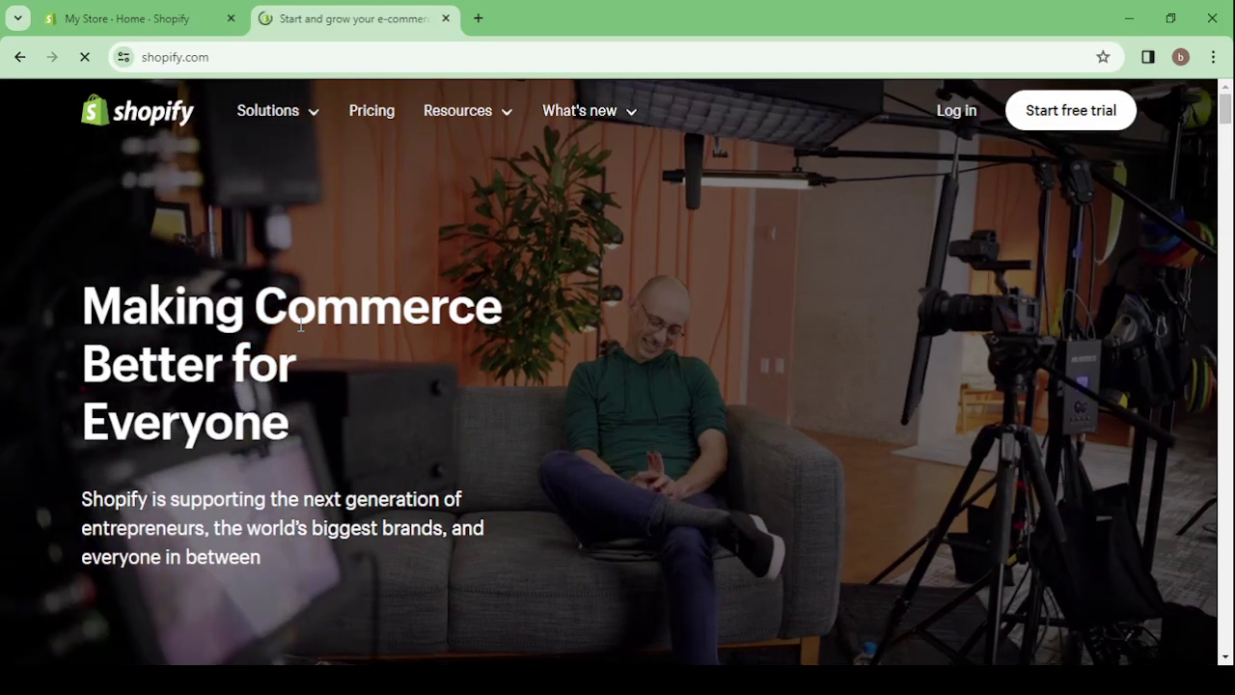
pyautogui.scroll(-2, 392, 454)
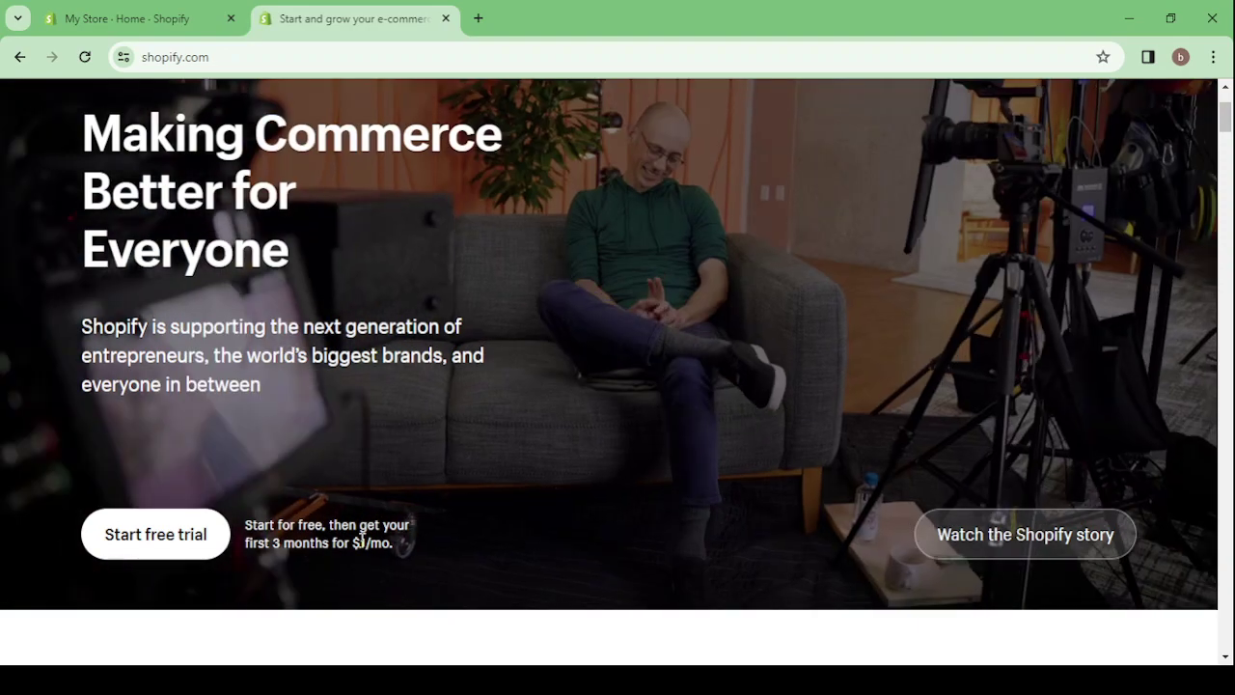
pyautogui.scroll(2, 433, 387)
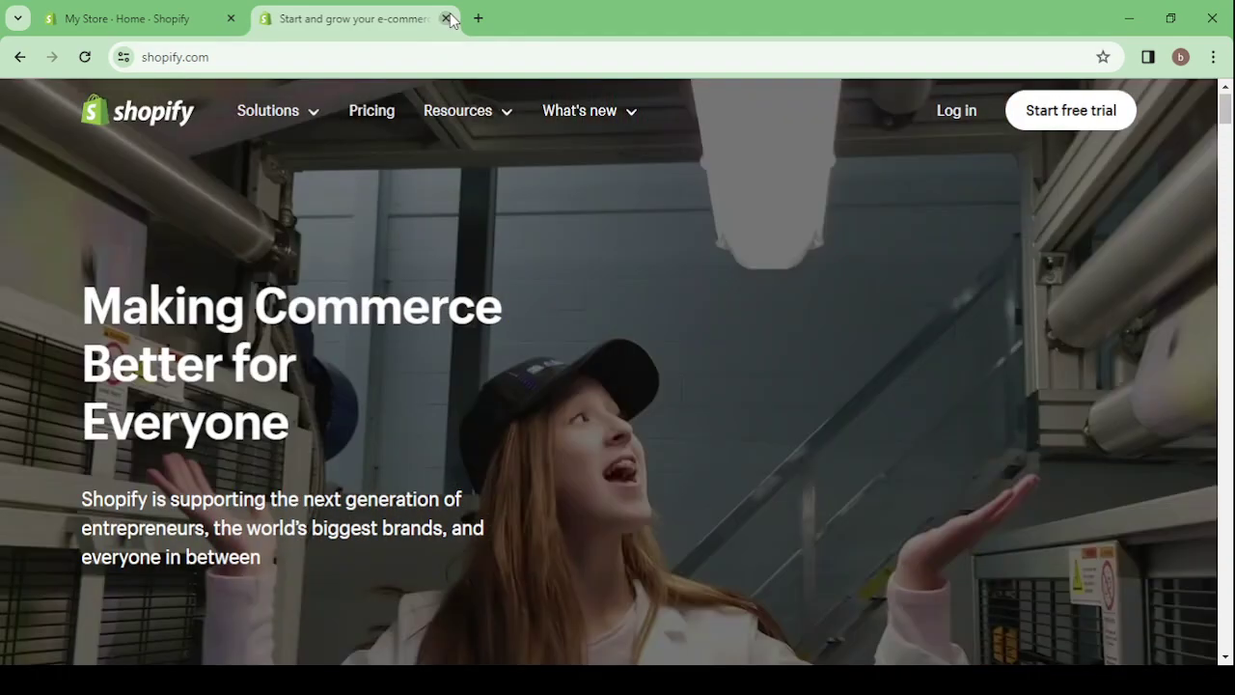
pyautogui.click(446, 18)
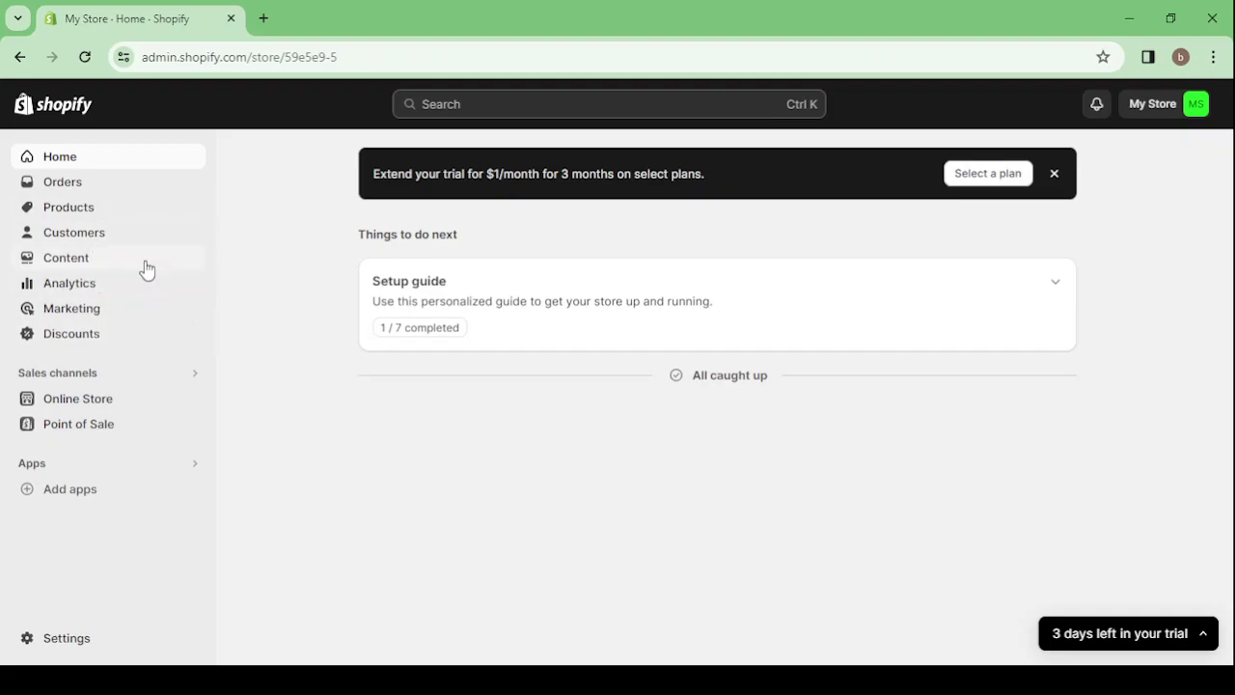
# Dismiss the trial extension banner and open the Online Store themes page
pyautogui.click(1054, 175)
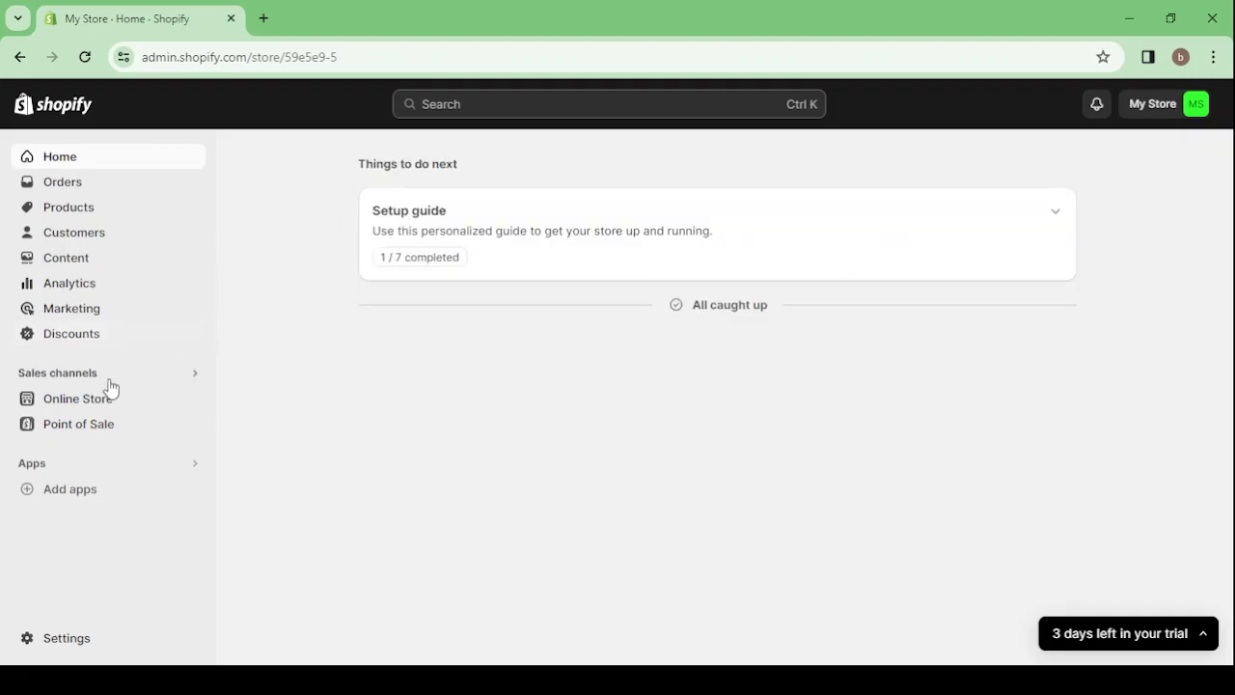
pyautogui.click(84, 399)
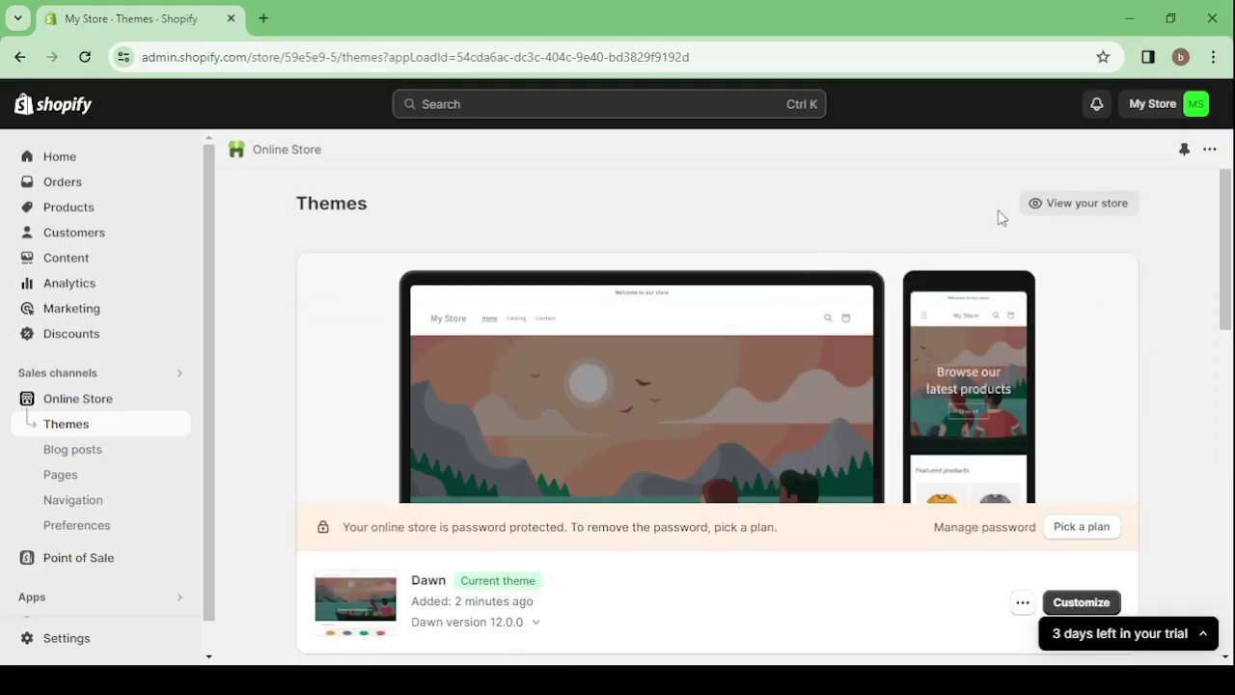
# View the live storefront with the current Dawn theme, examine its home page down to the footer, and close it
pyautogui.click(1072, 207)
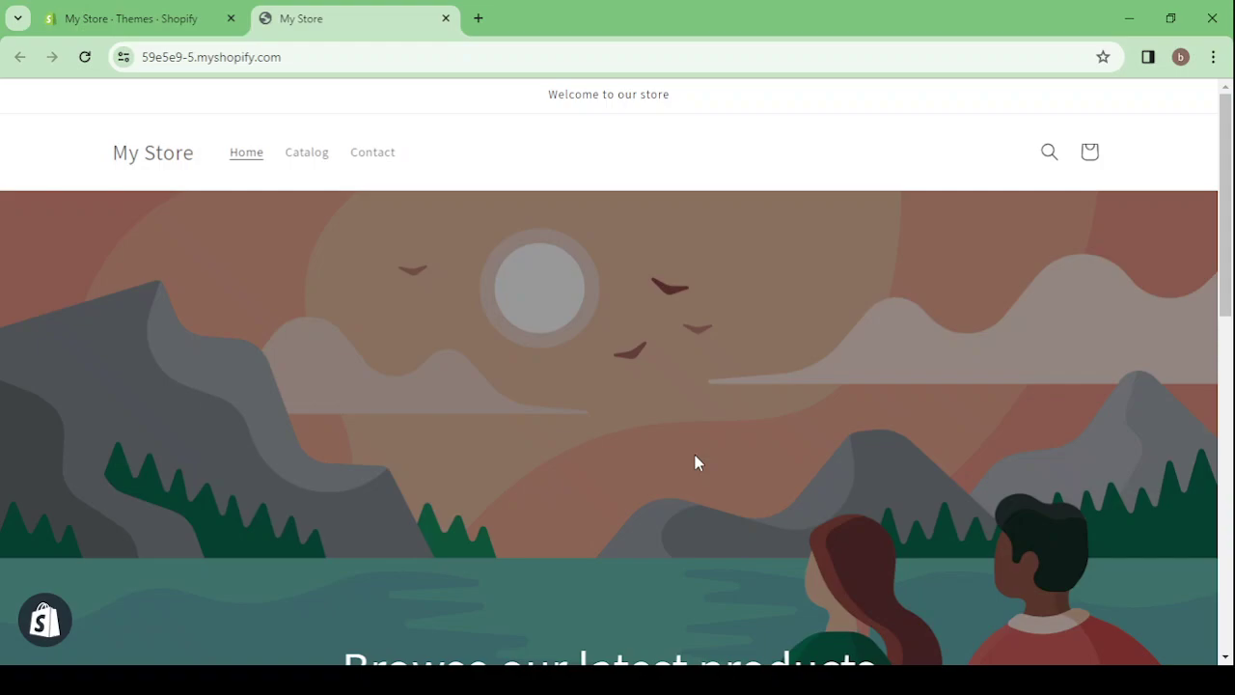
pyautogui.scroll(-5, 694, 455)
pyautogui.scroll(3, 696, 455)
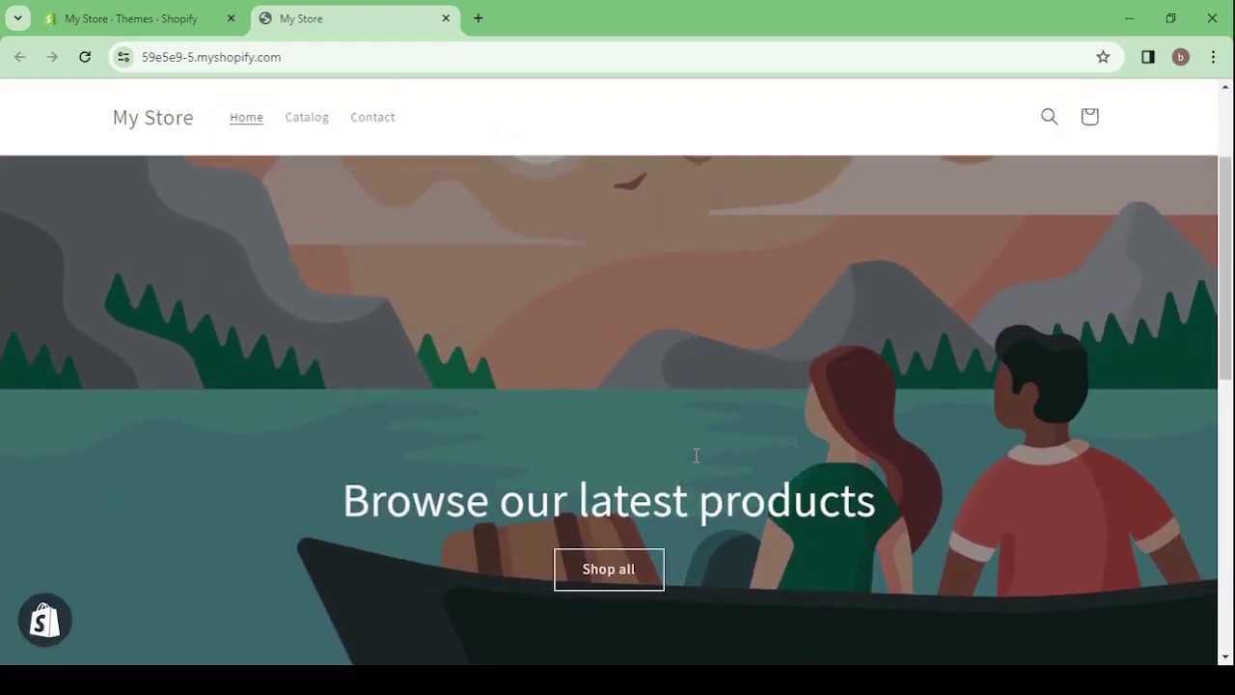
pyautogui.scroll(-1, 695, 454)
pyautogui.scroll(-5, 704, 408)
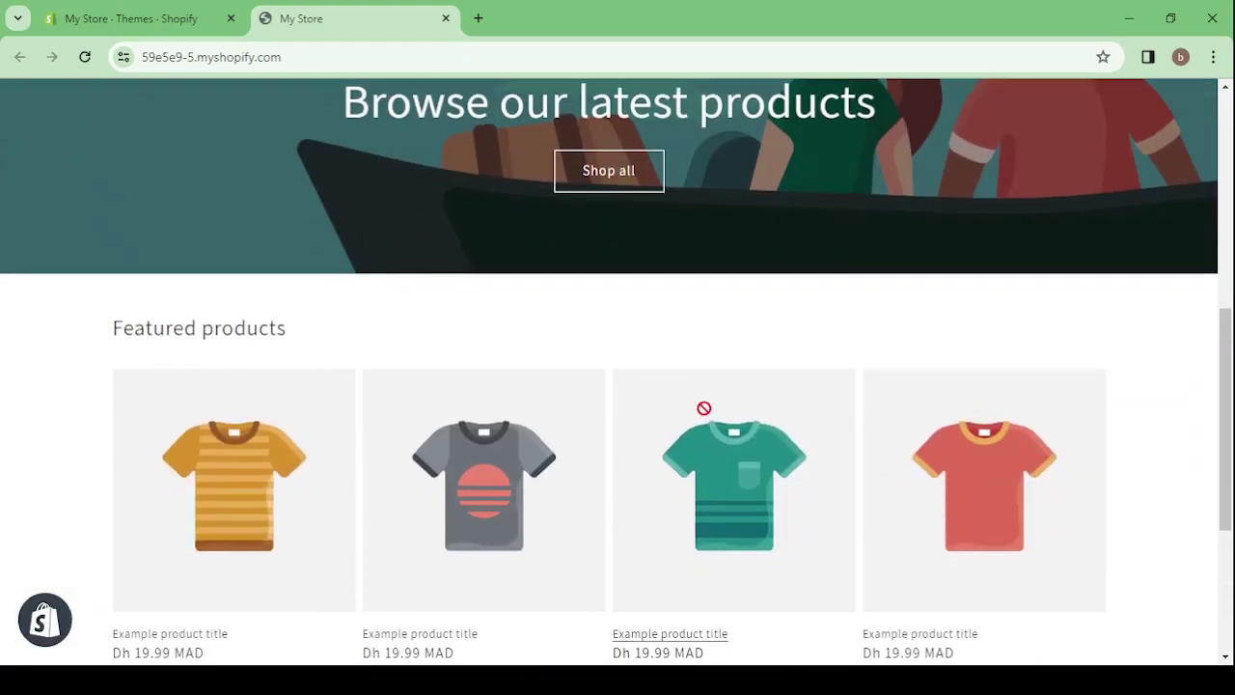
pyautogui.scroll(-2, 785, 444)
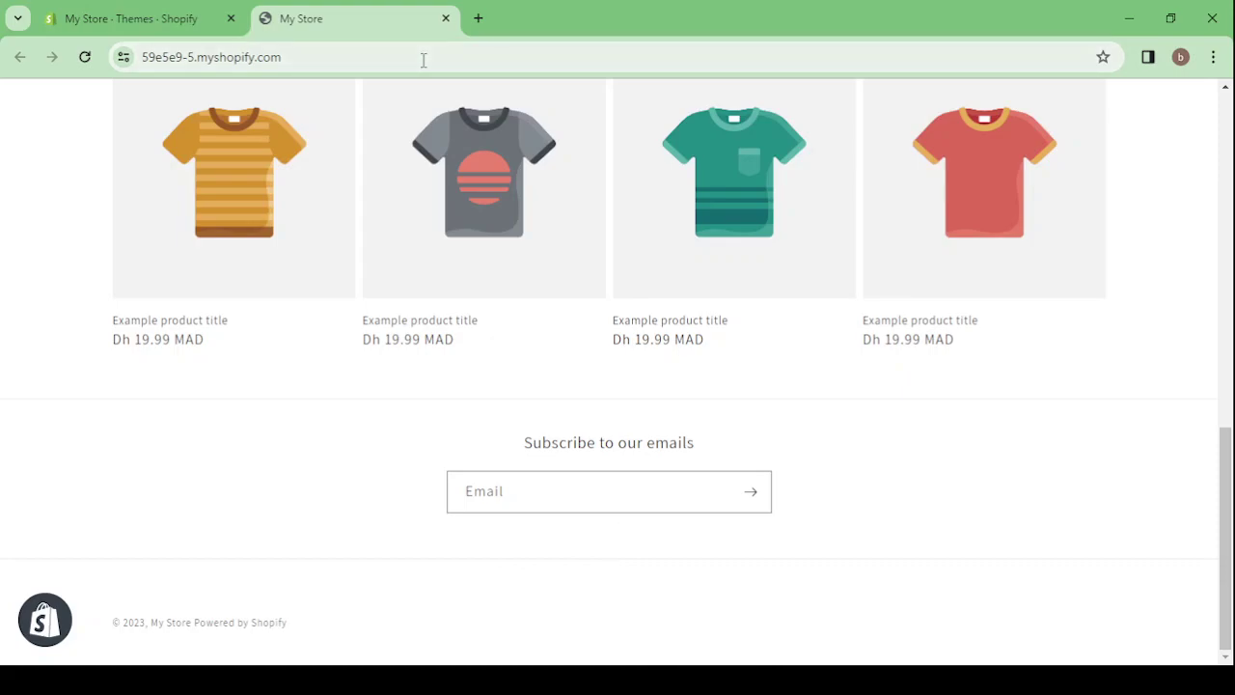
pyautogui.click(425, 166)
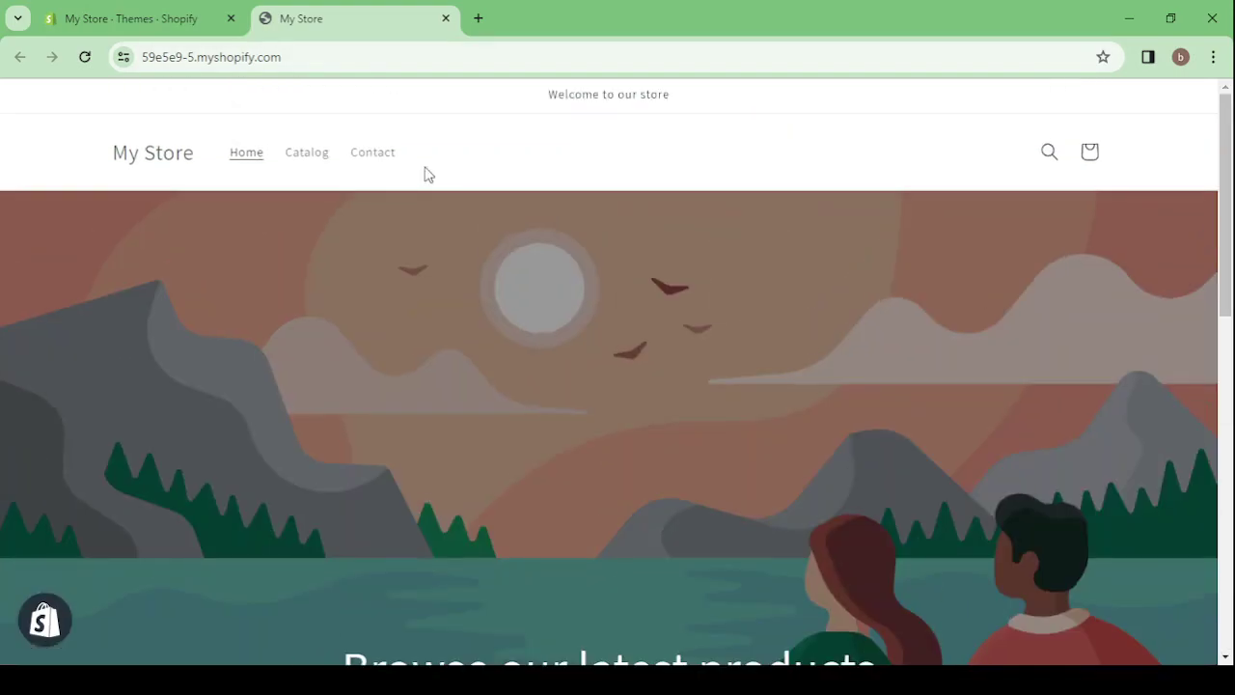
pyautogui.click(446, 18)
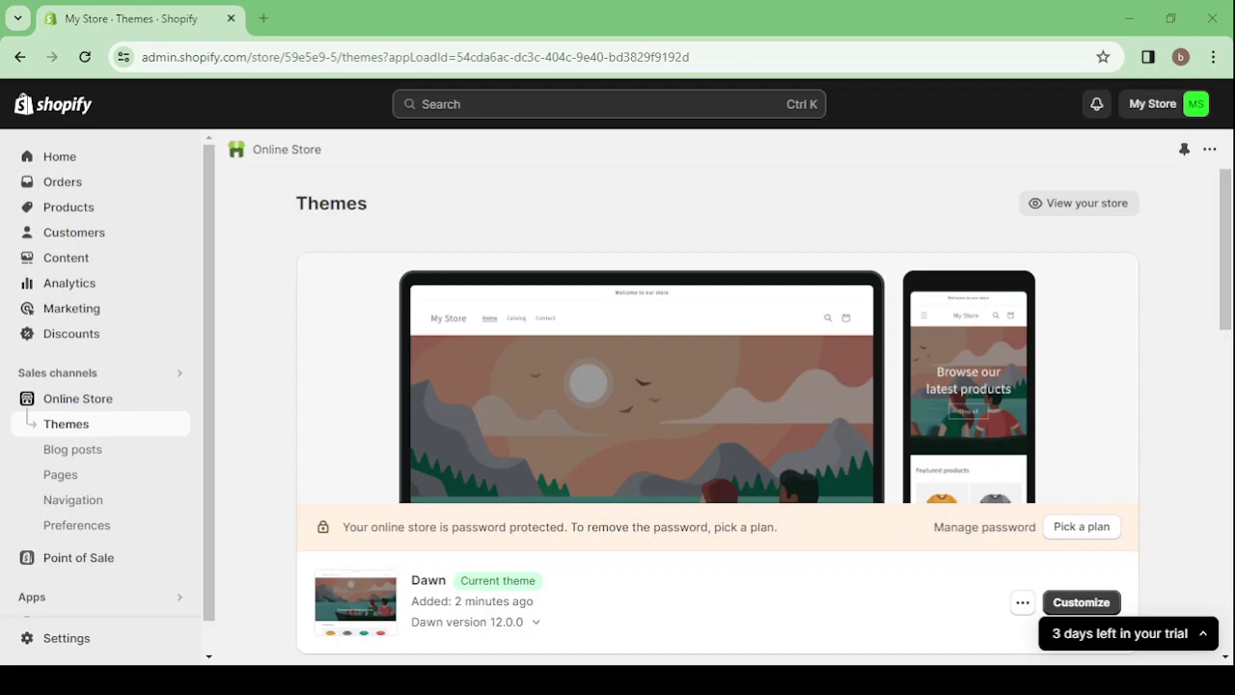
# Visit the Shopify Theme Store and filter the themes to show only Free ones
pyautogui.scroll(-10, 884, 573)
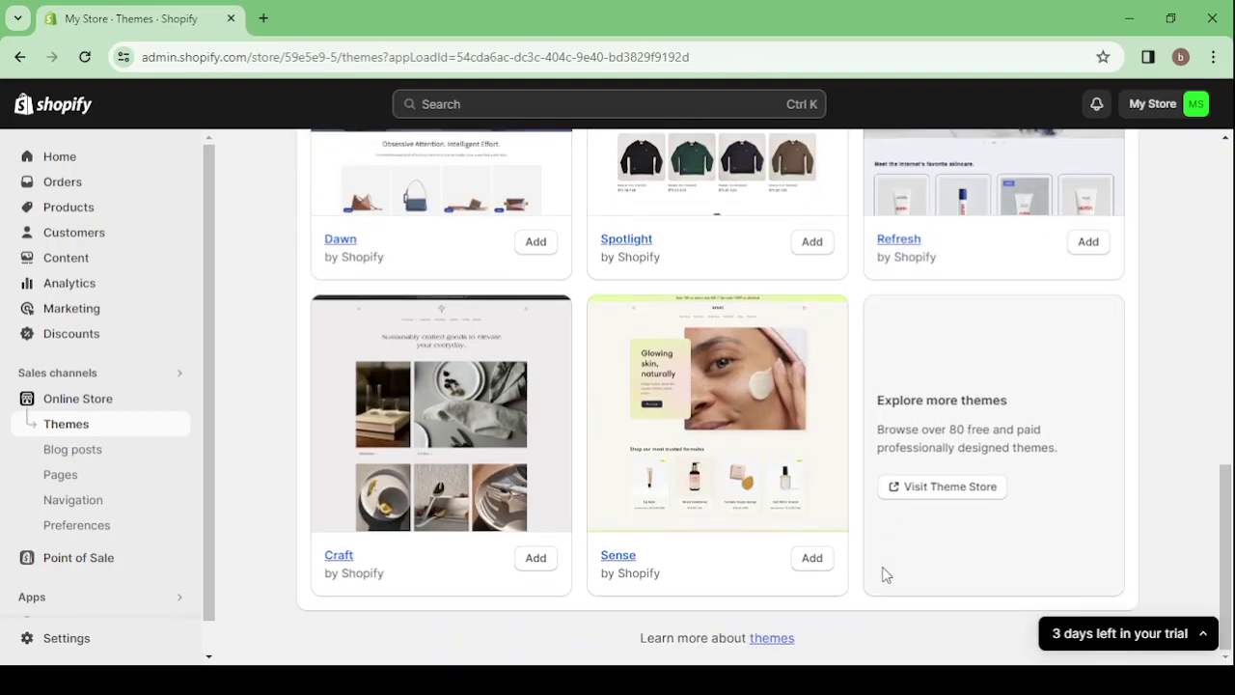
pyautogui.click(938, 490)
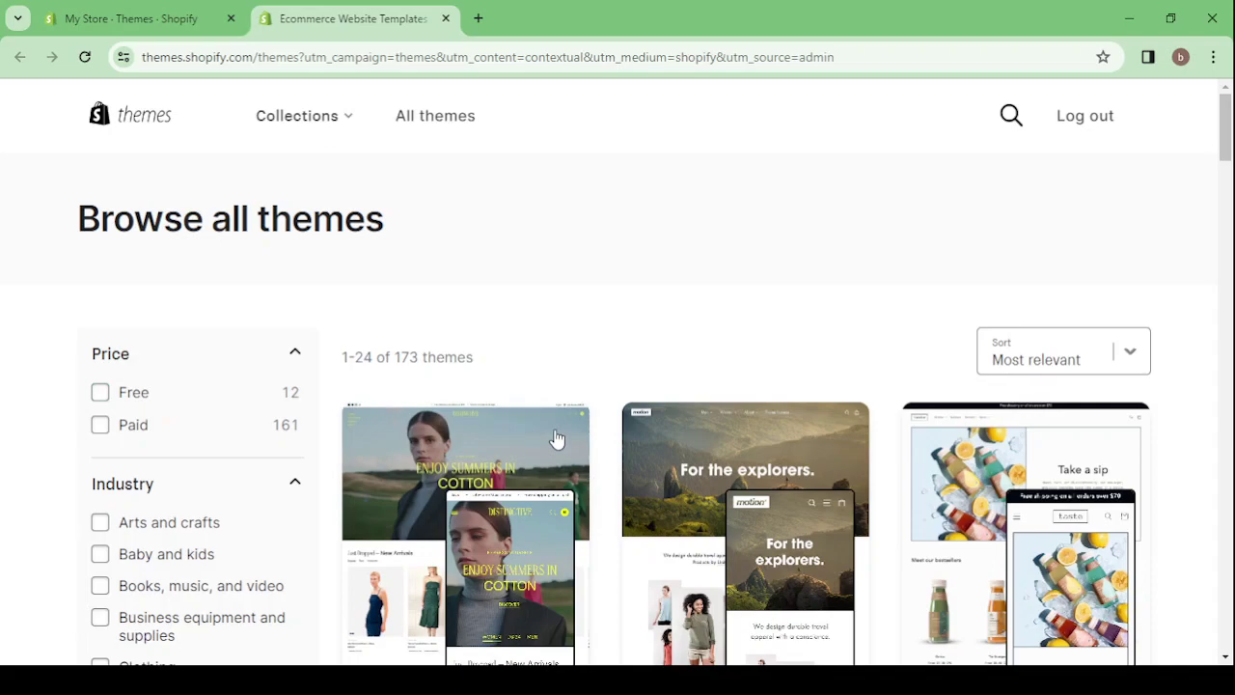
pyautogui.scroll(-1, 554, 435)
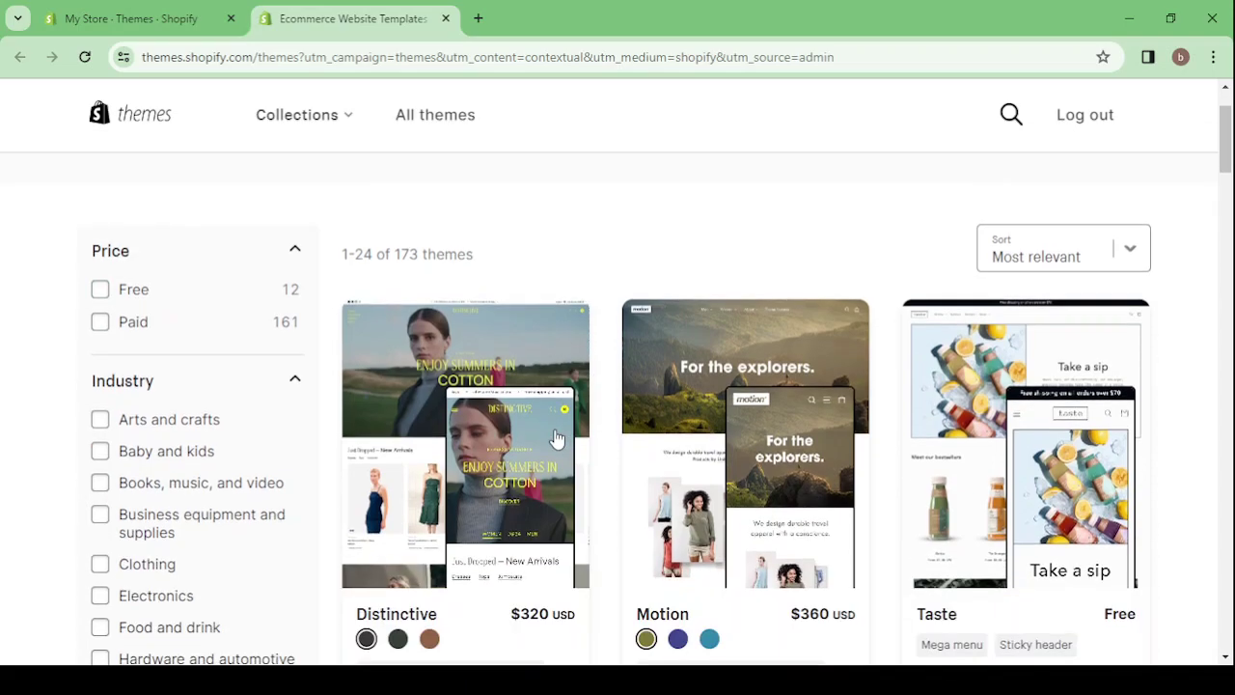
pyautogui.click(100, 291)
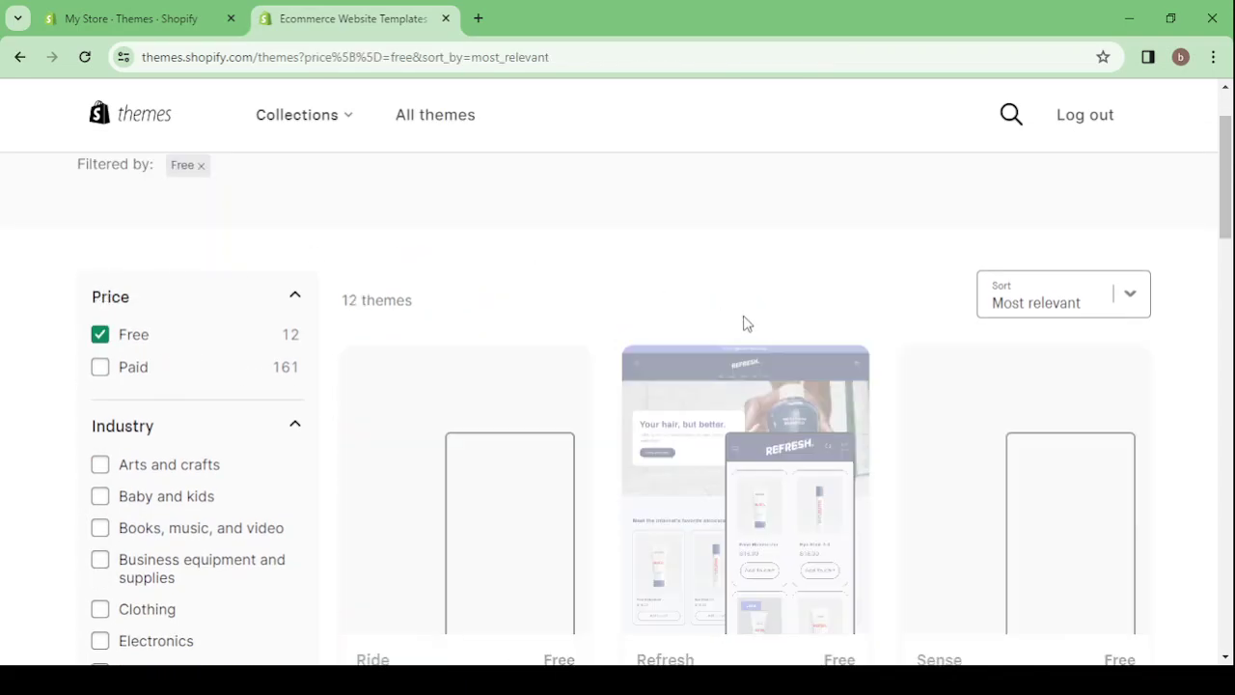
# Open the Craft theme from the free themes and view its demo store
pyautogui.scroll(-4, 1104, 449)
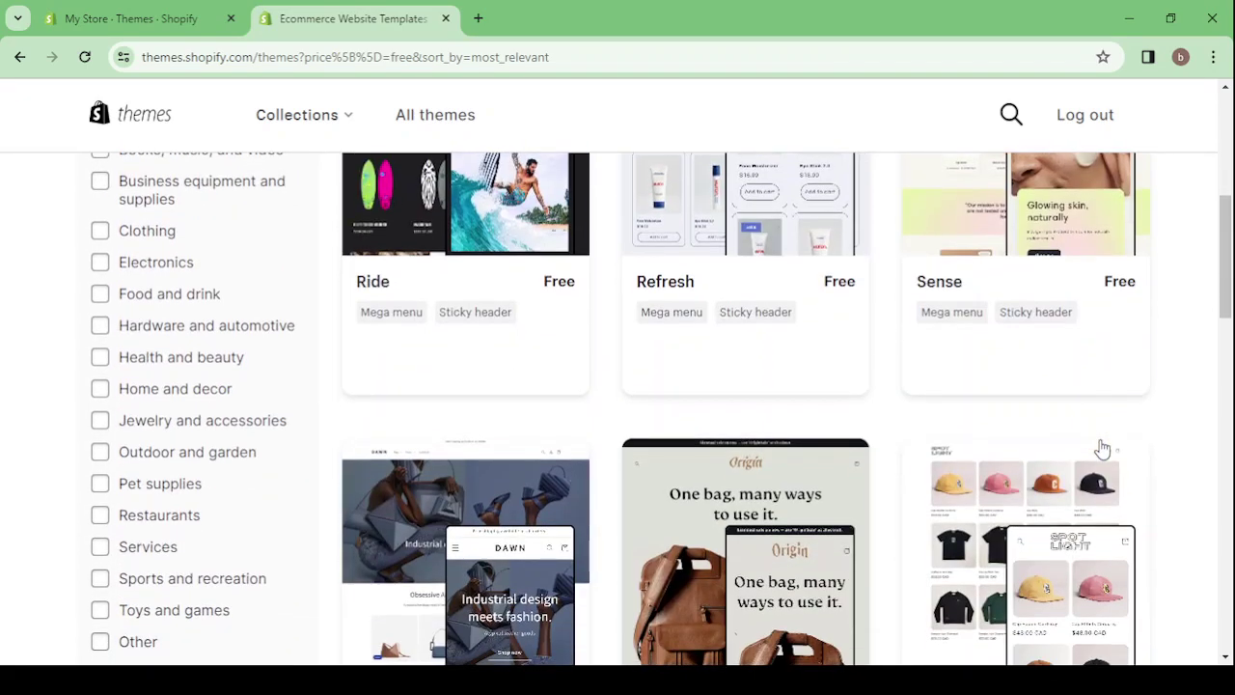
pyautogui.scroll(-7, 1103, 449)
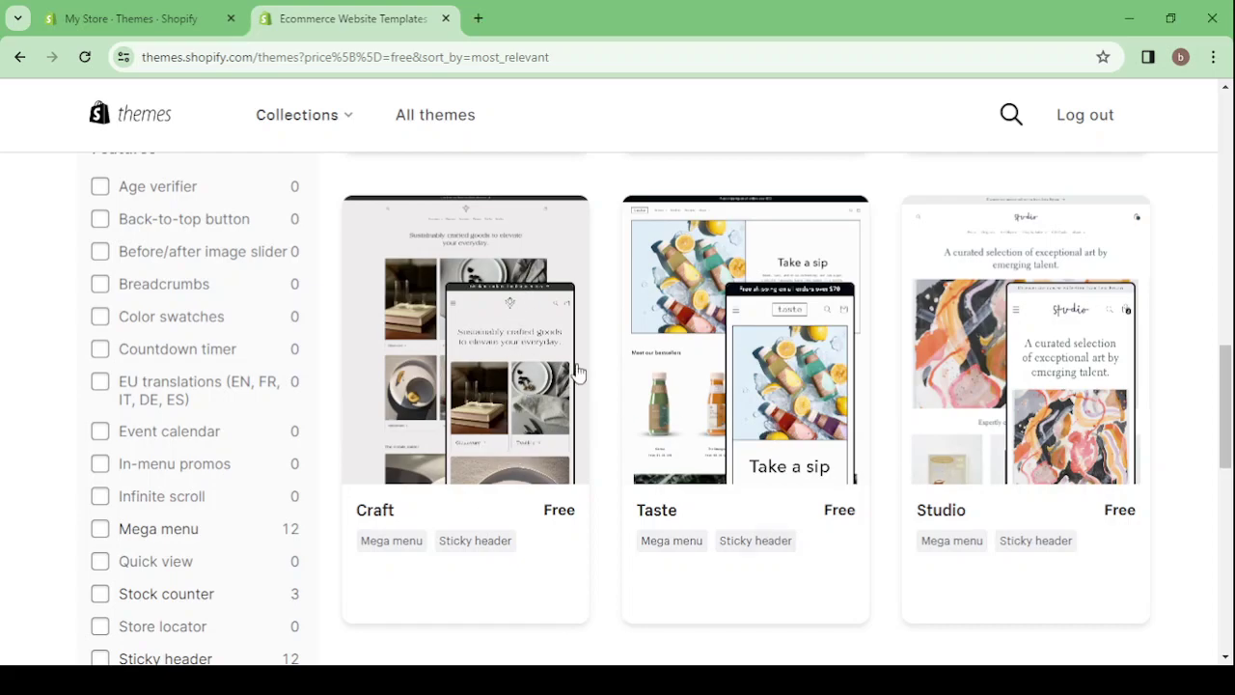
pyautogui.click(424, 403)
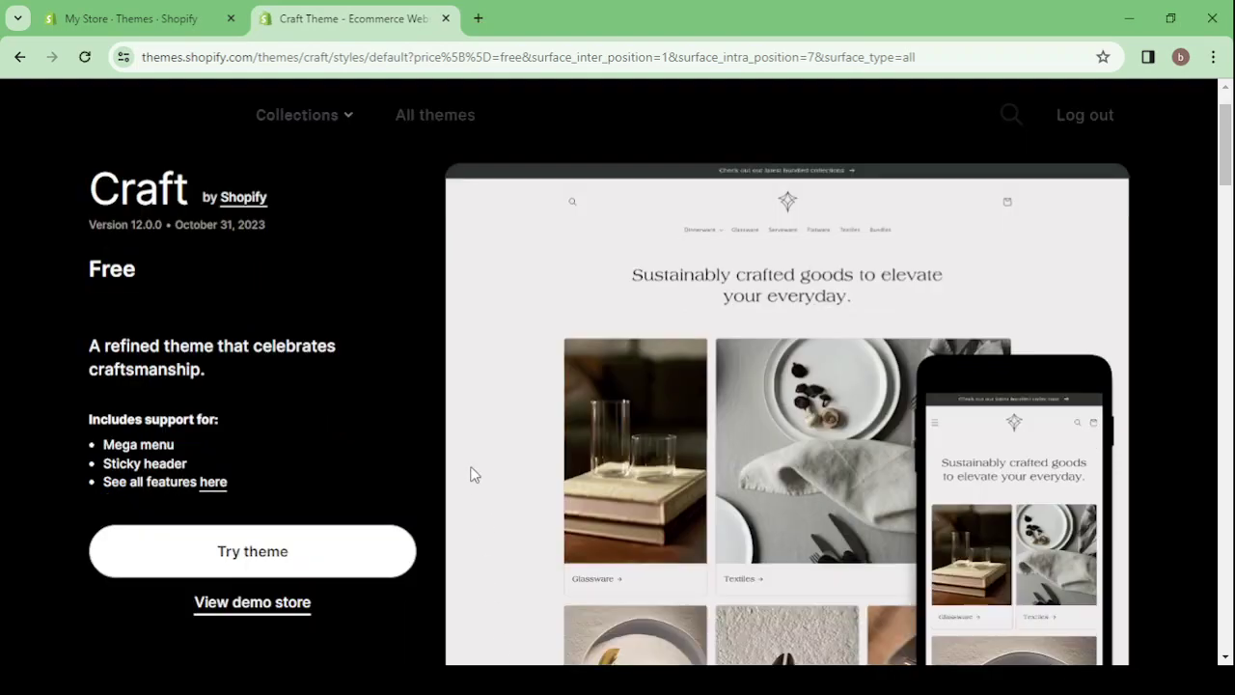
pyautogui.scroll(-2, 470, 474)
pyautogui.click(245, 439)
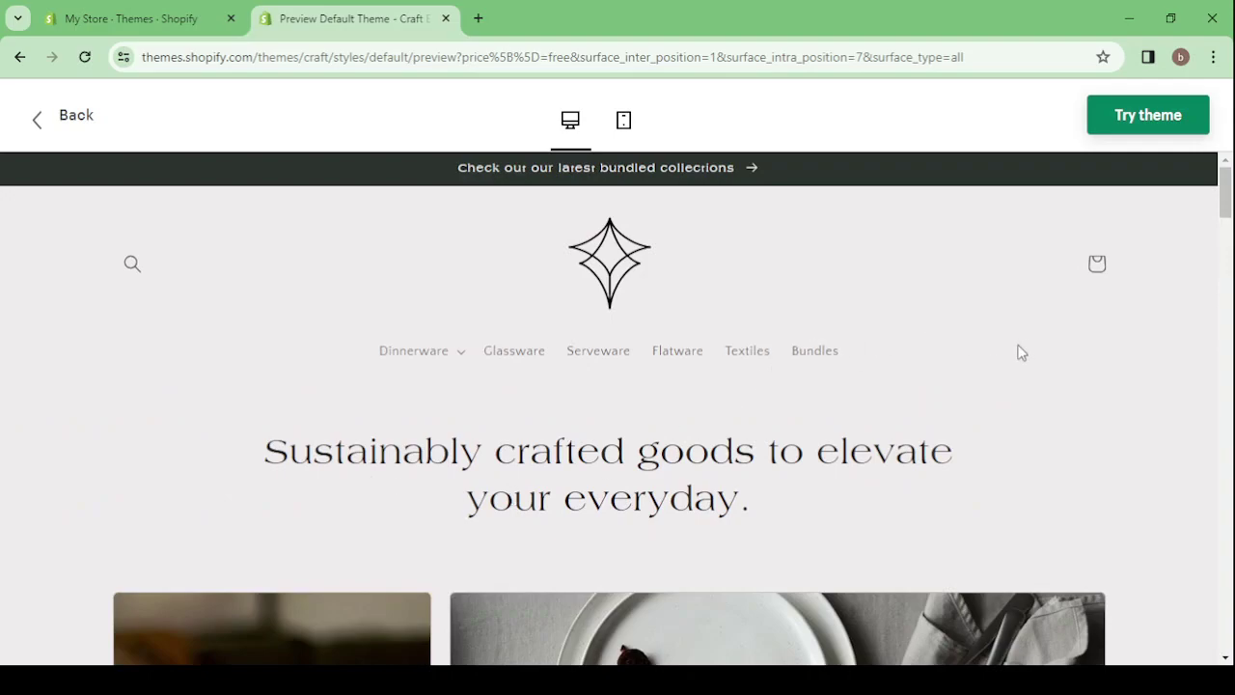
# Look through the Craft demo store, add the theme to the store, and reload the admin themes page
pyautogui.scroll(-1, 1021, 352)
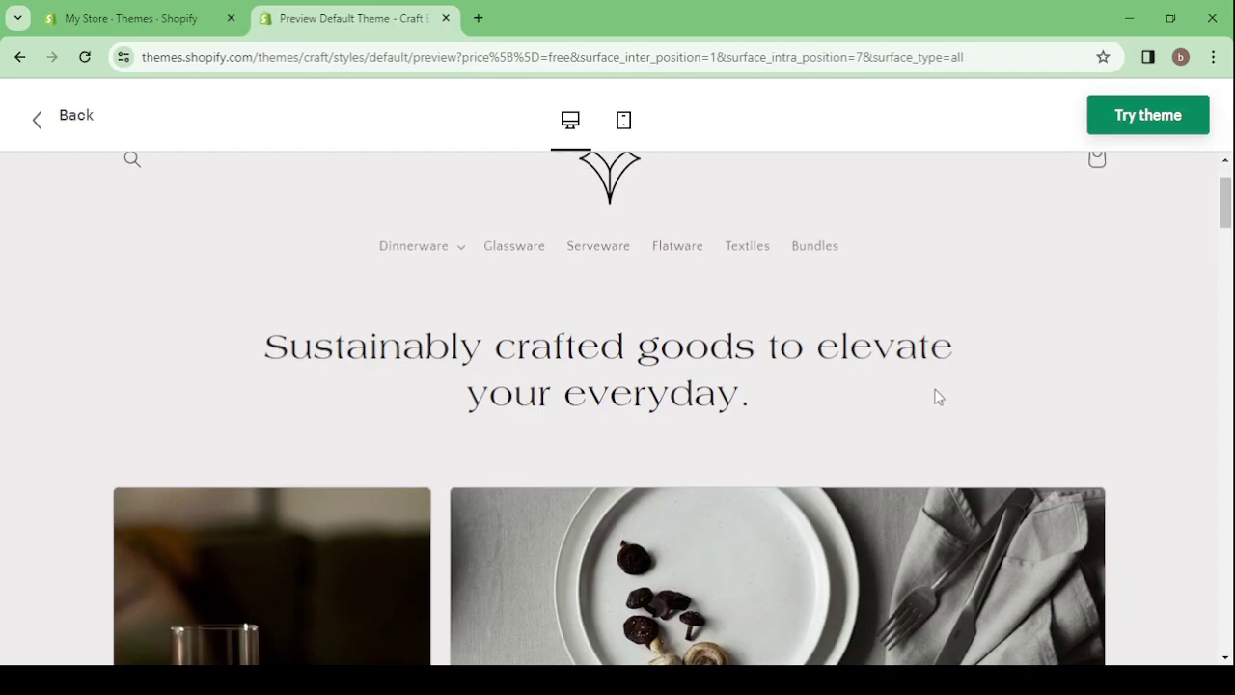
pyautogui.scroll(-12, 935, 395)
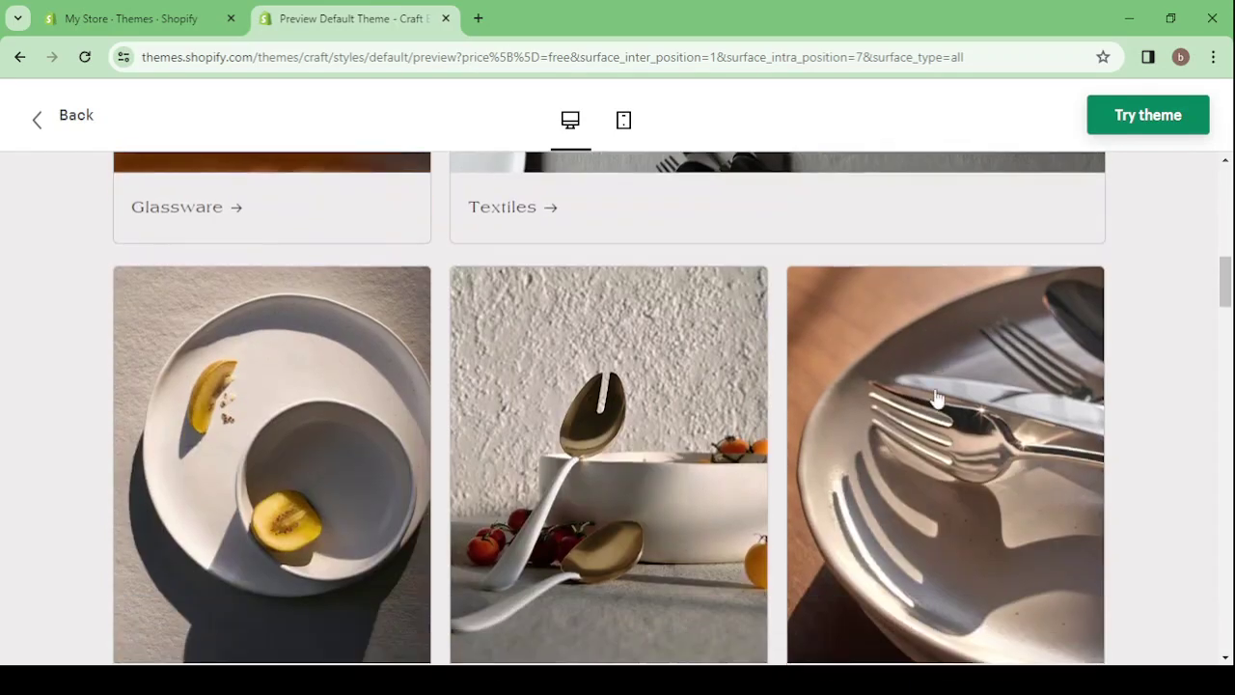
pyautogui.scroll(-15, 936, 397)
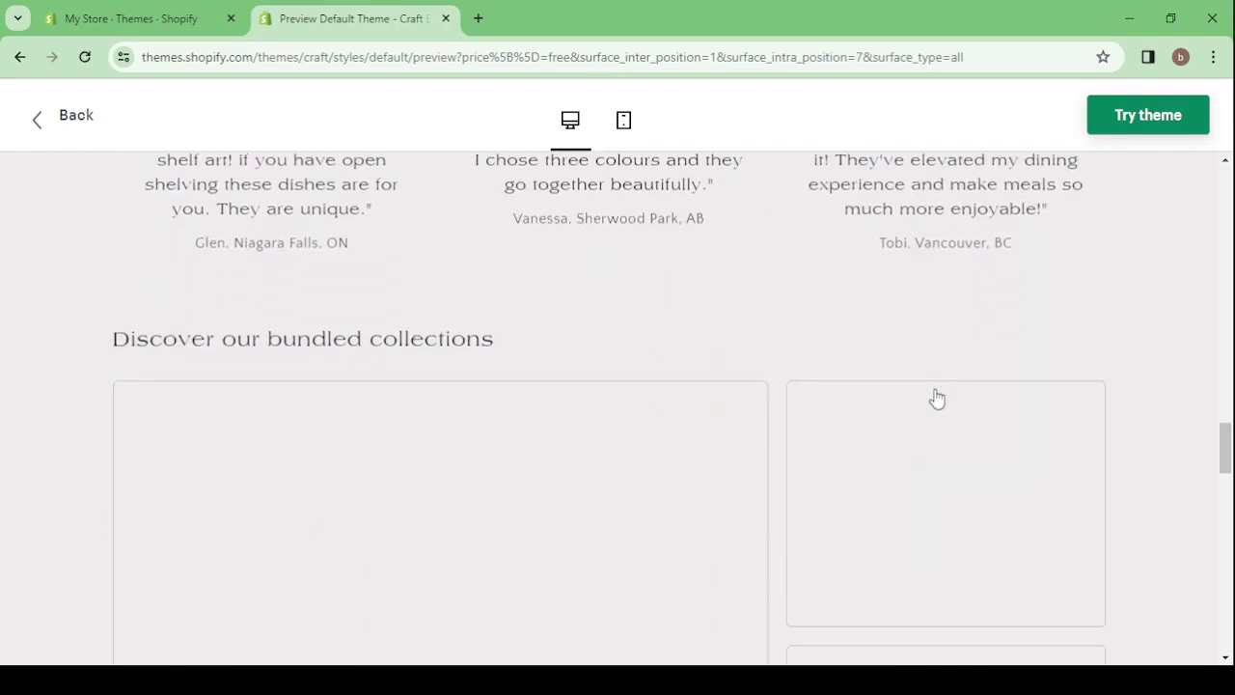
pyautogui.scroll(-8, 935, 394)
pyautogui.scroll(12, 935, 391)
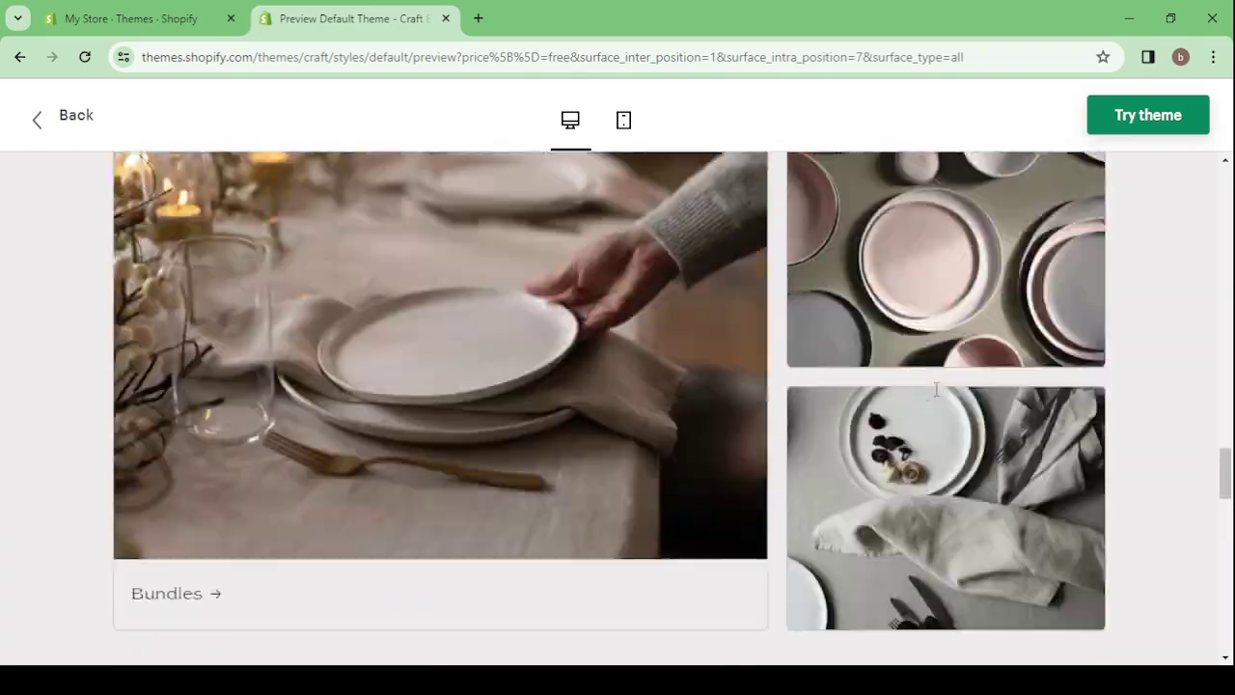
pyautogui.click(1141, 135)
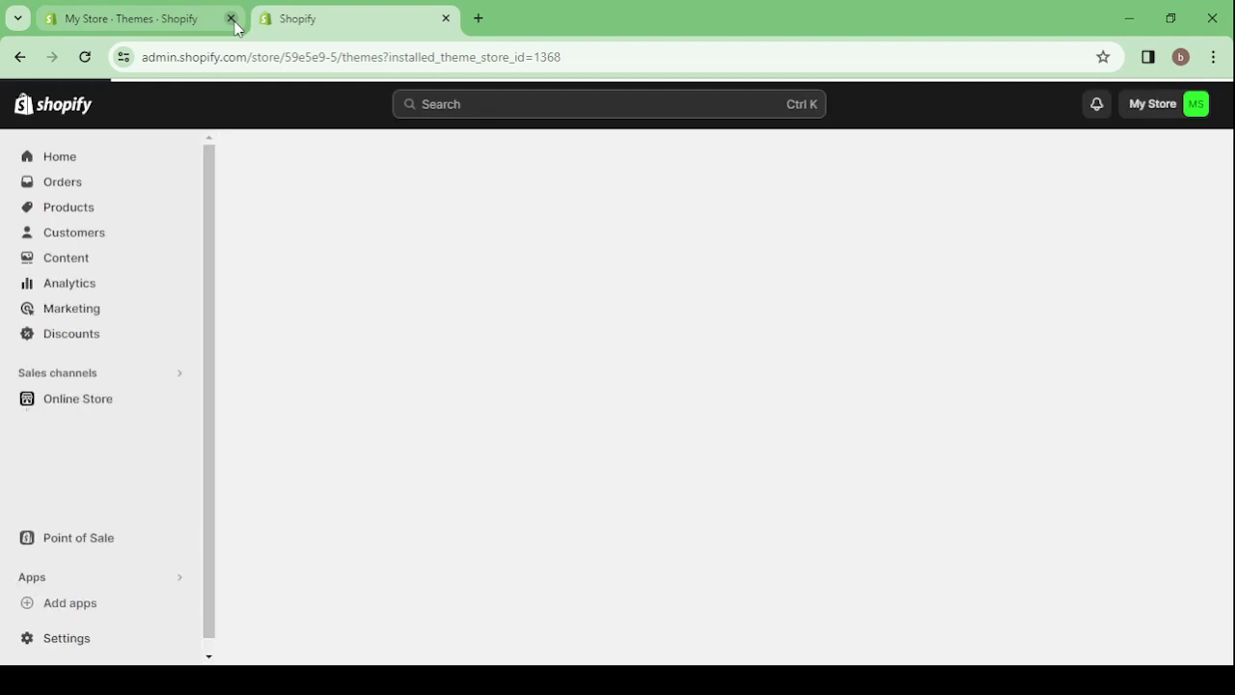
pyautogui.click(232, 18)
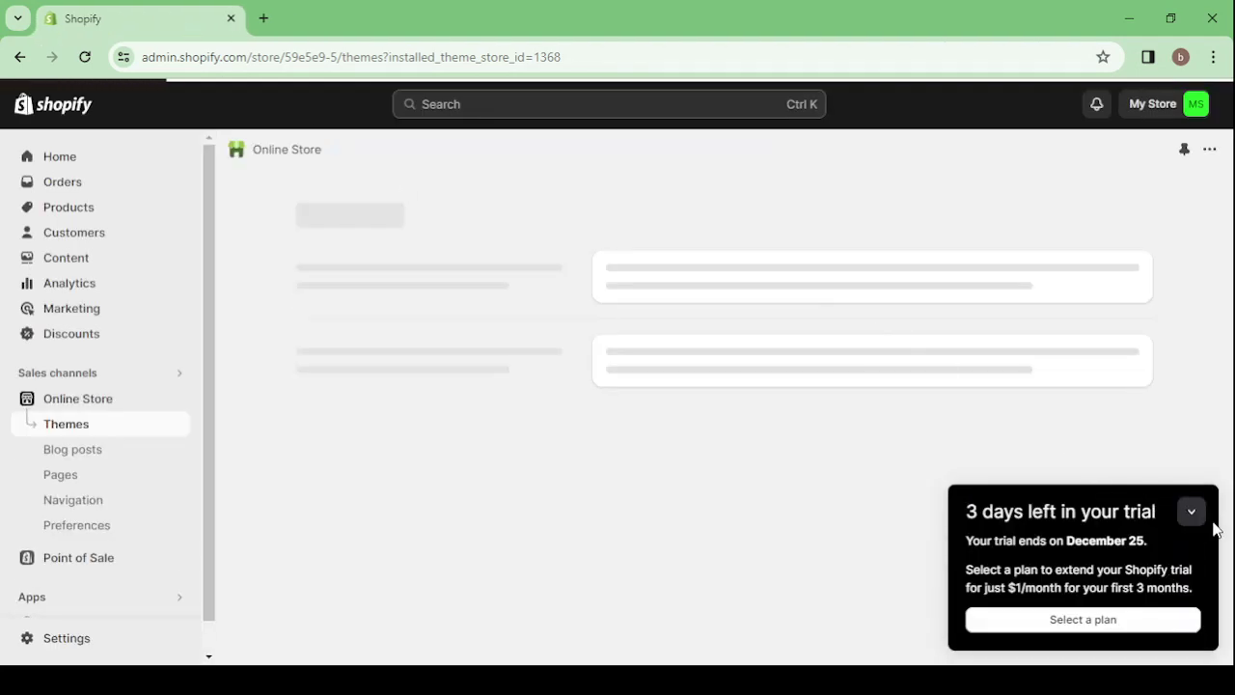
pyautogui.click(1190, 514)
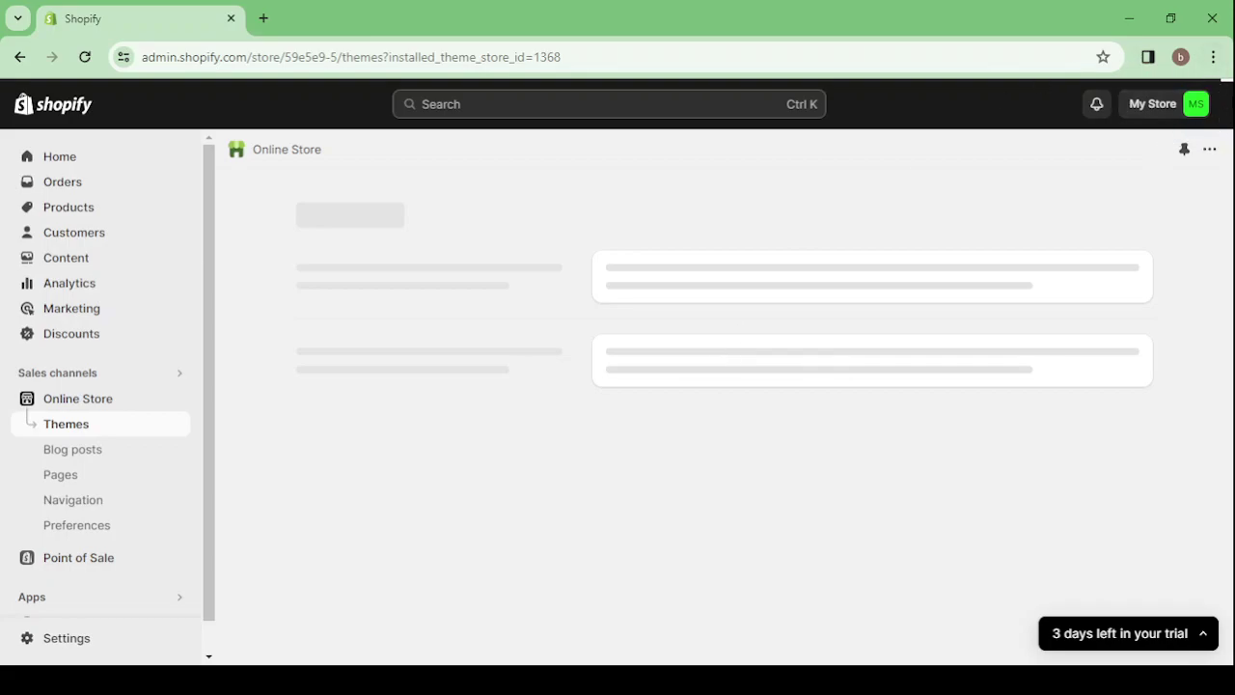
pyautogui.click(93, 51)
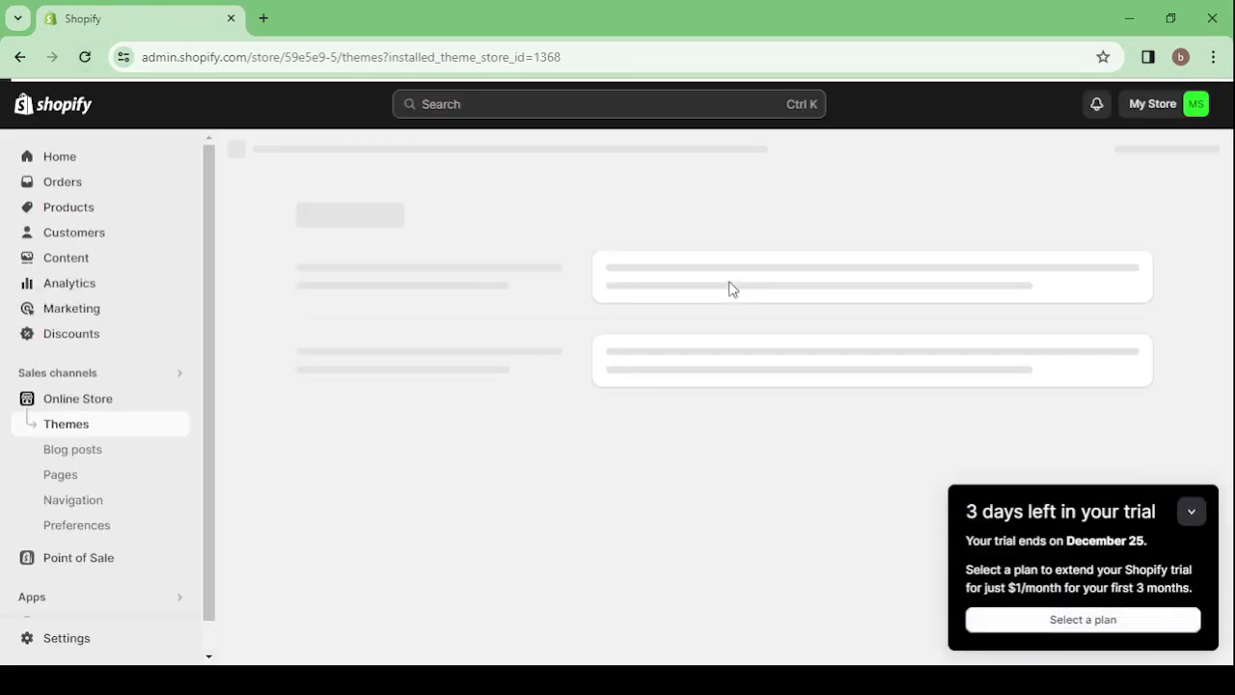
pyautogui.click(1191, 512)
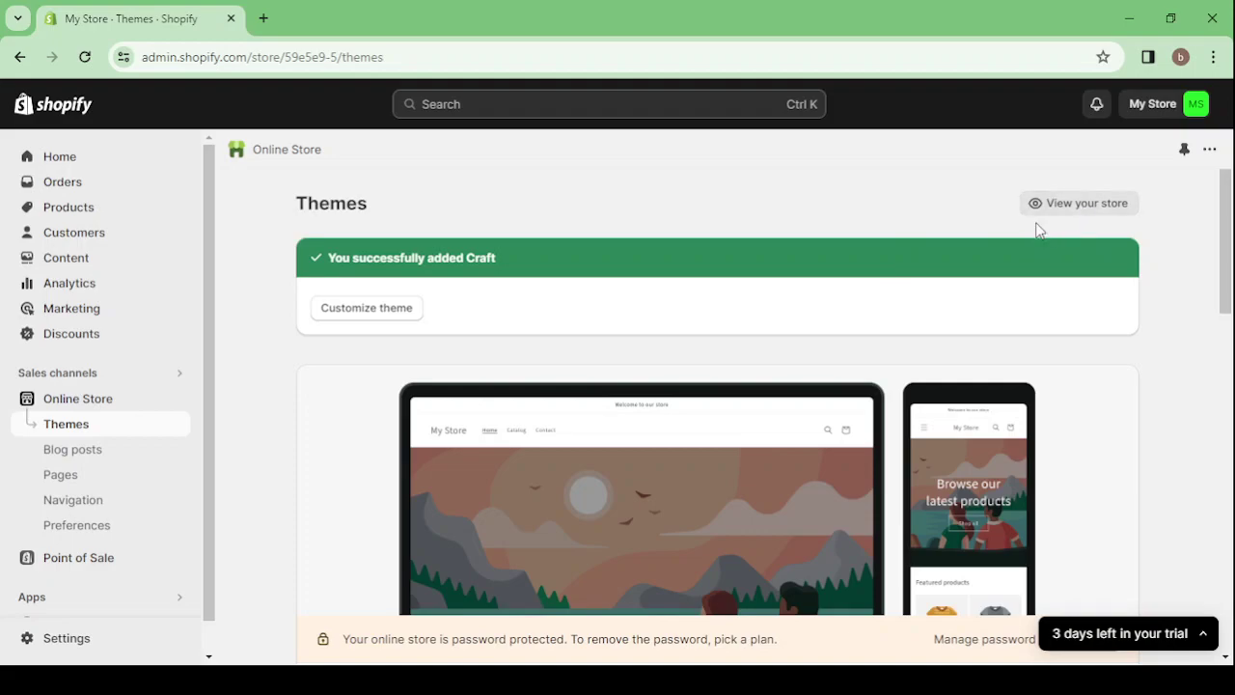
# Publish the Craft theme from the theme library, replacing Dawn as the store's current theme
pyautogui.scroll(-5, 982, 460)
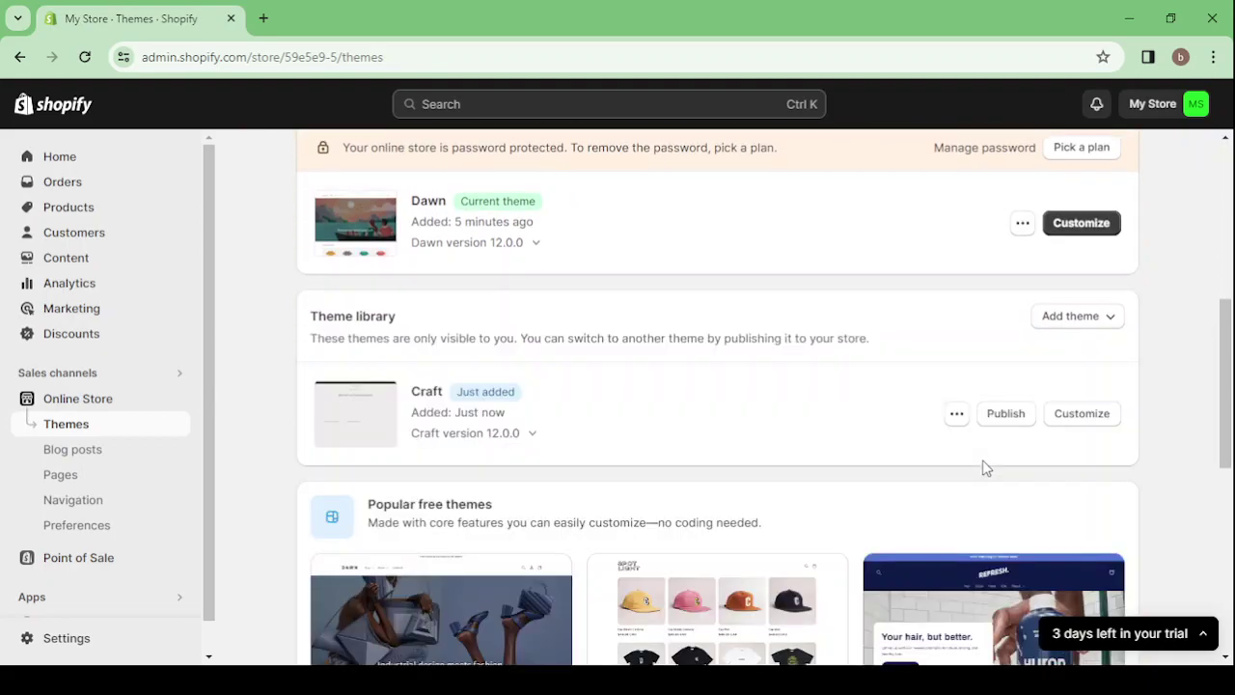
pyautogui.click(1004, 415)
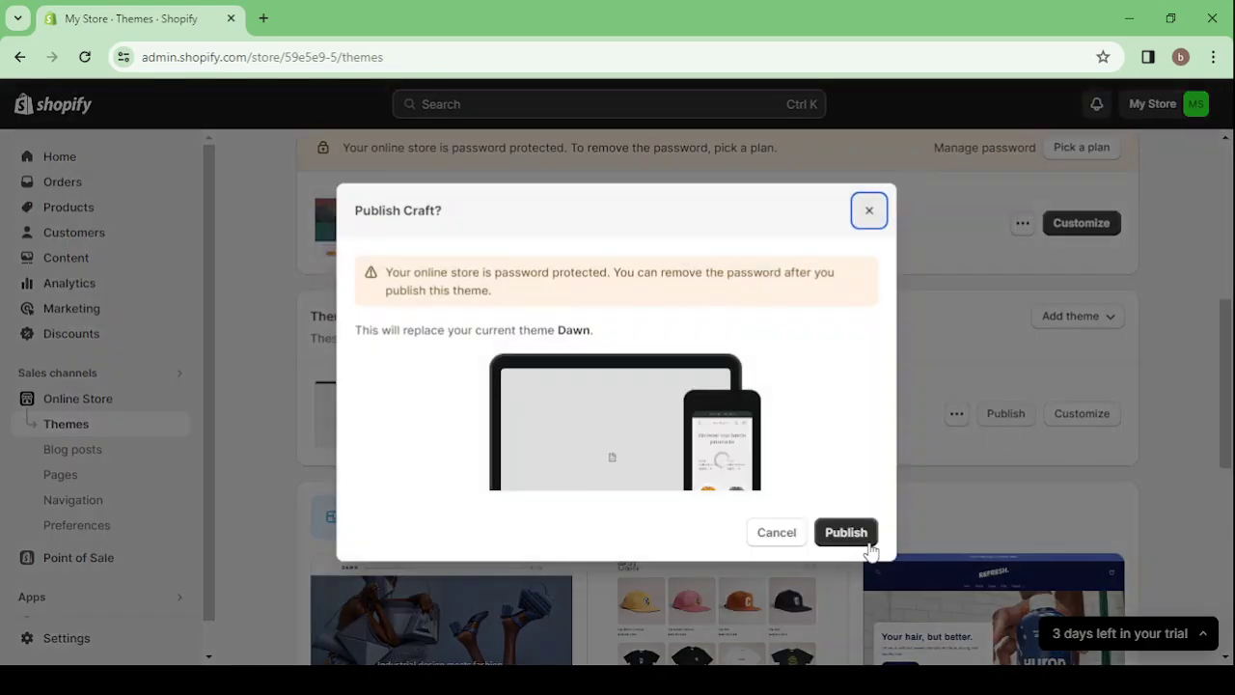
pyautogui.click(862, 542)
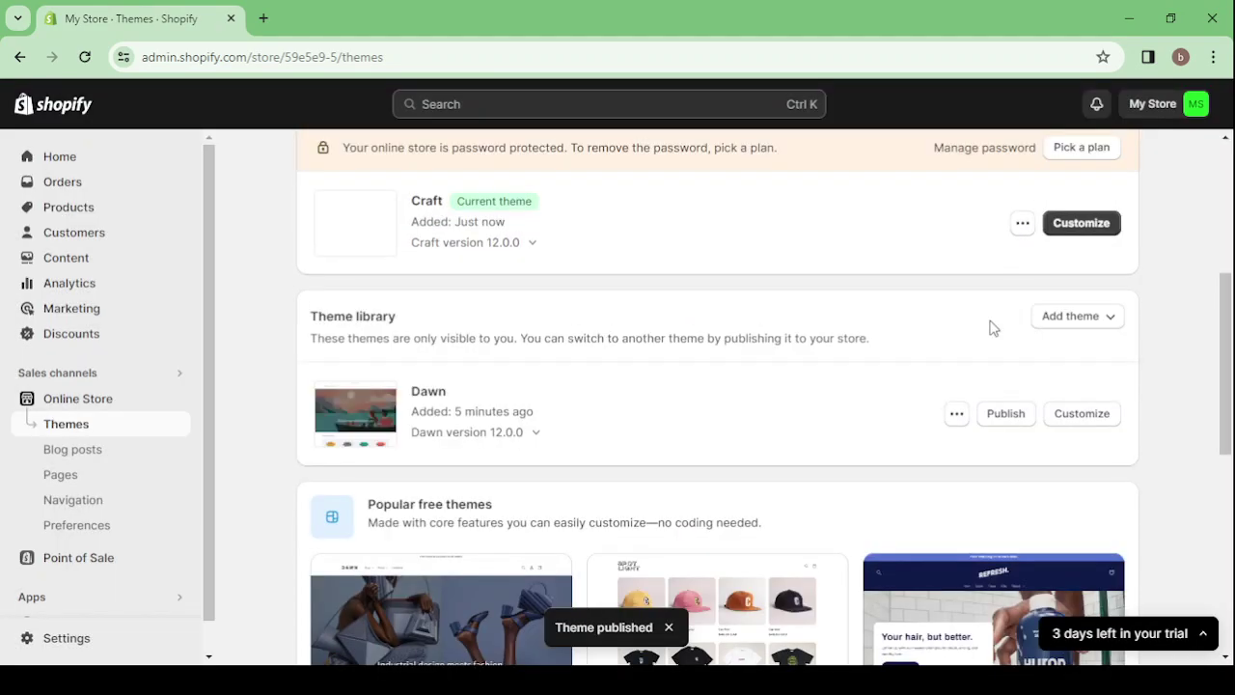
# View the live storefront with the Craft theme, look through its home page to the email signup section, and close it
pyautogui.scroll(5, 994, 328)
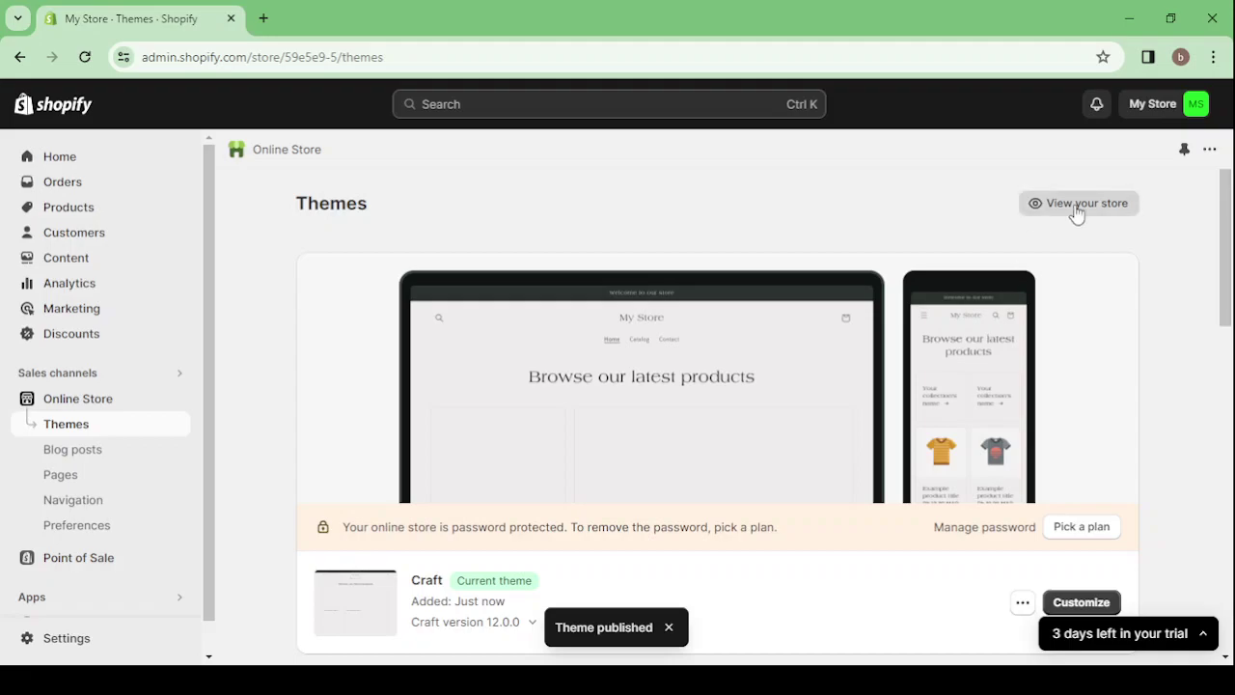
pyautogui.click(1100, 211)
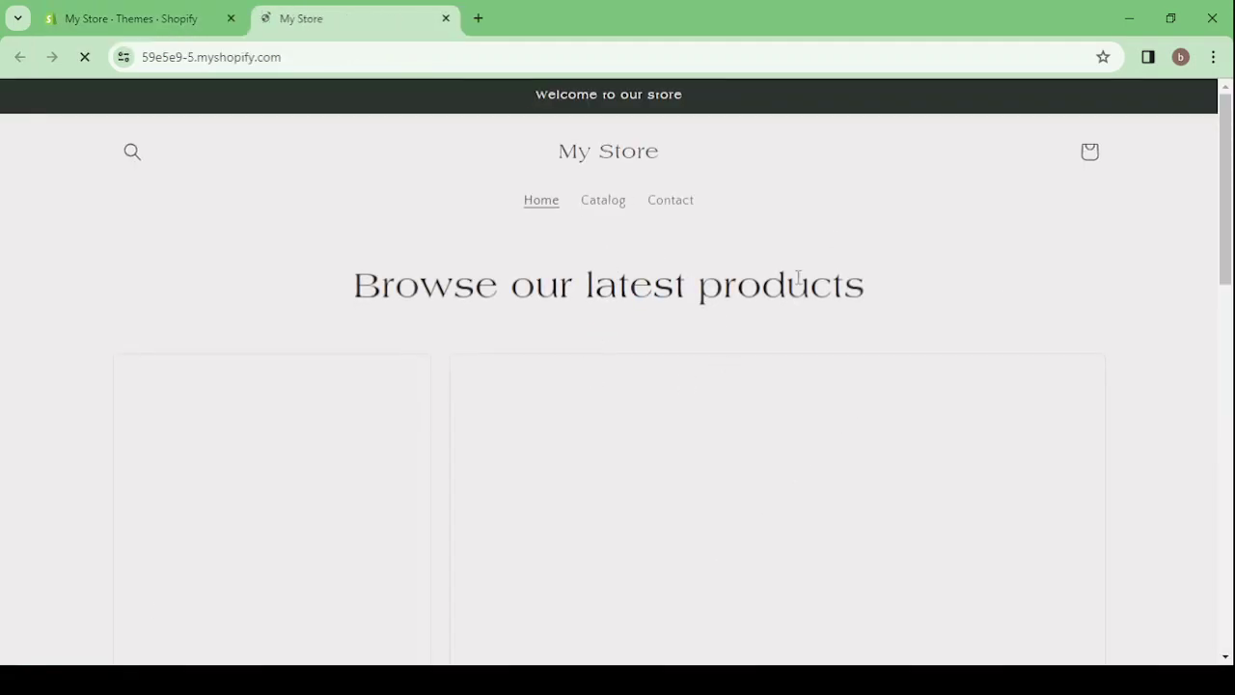
pyautogui.scroll(-3, 1002, 390)
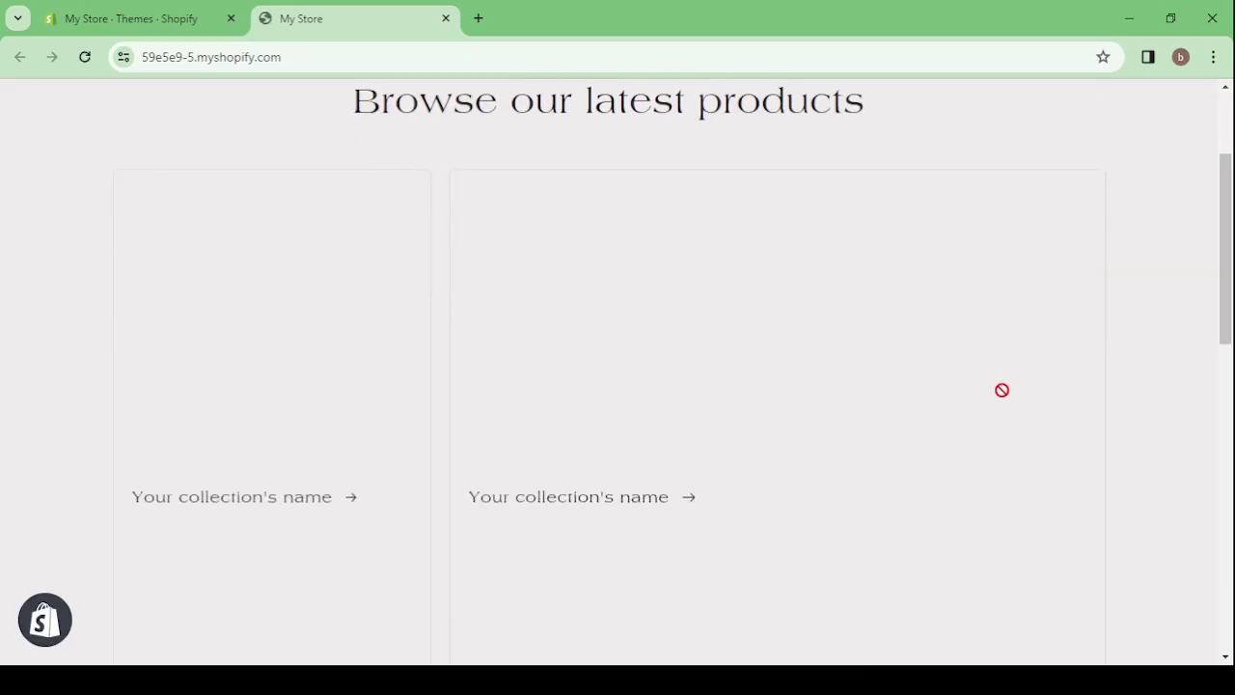
pyautogui.scroll(-10, 1002, 390)
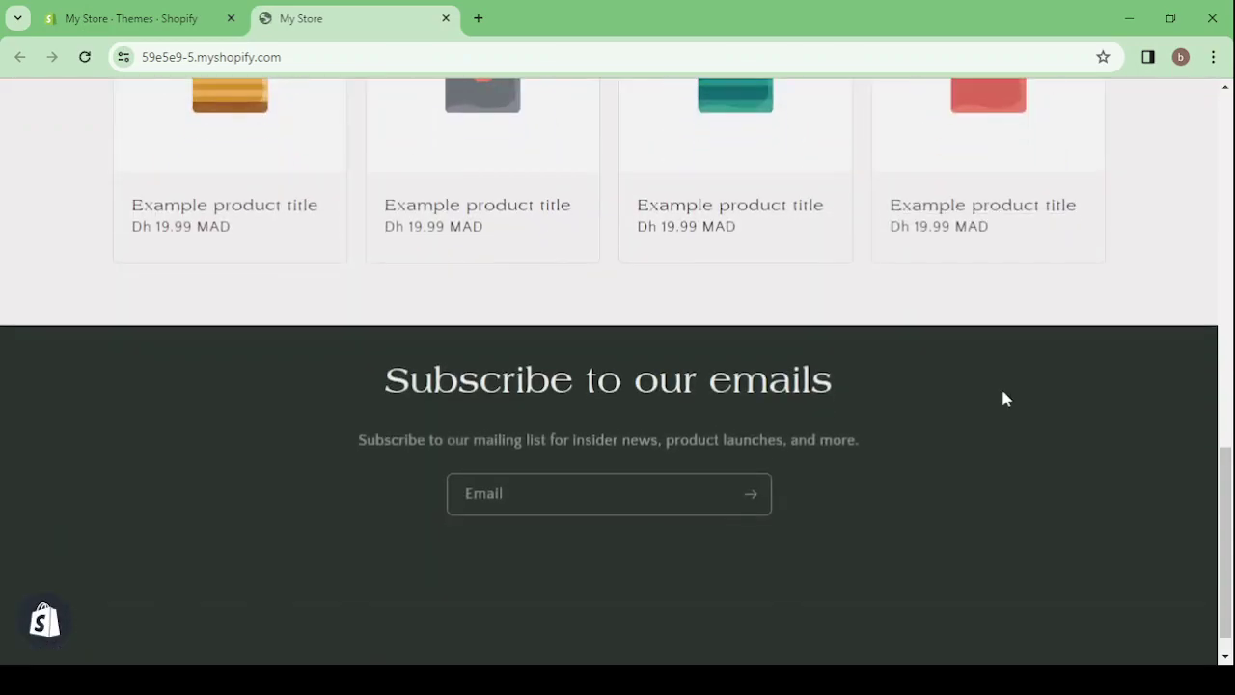
pyautogui.scroll(15, 1002, 398)
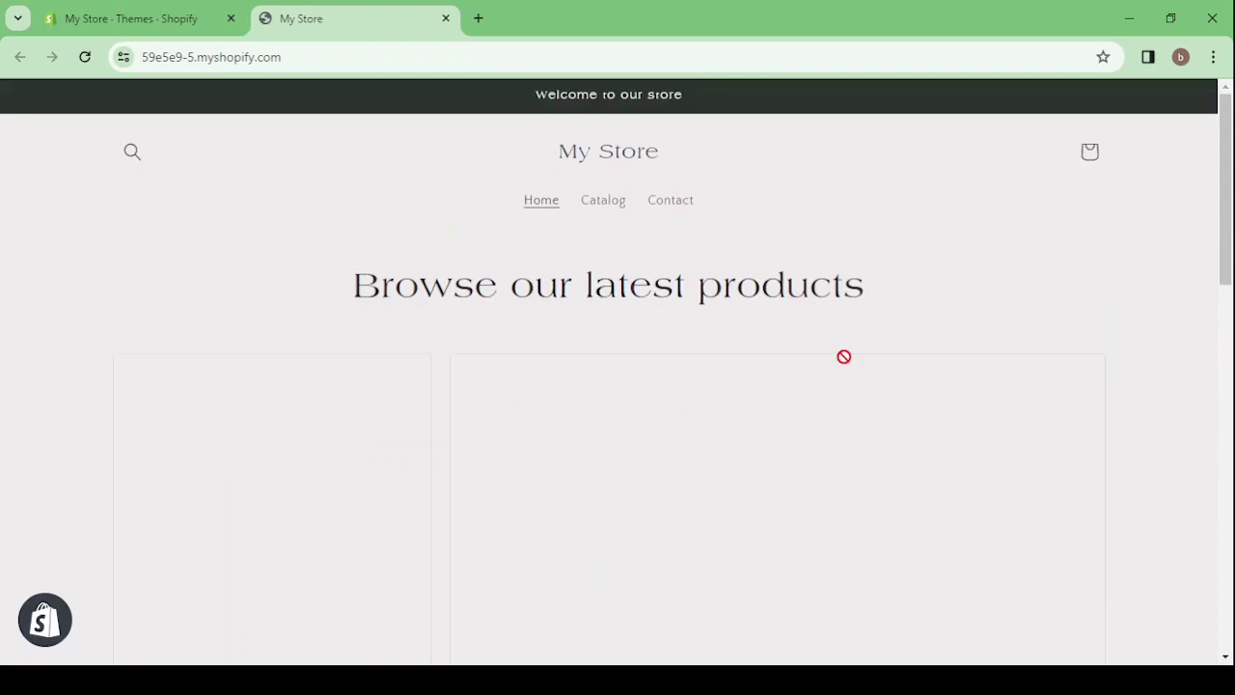
pyautogui.click(445, 18)
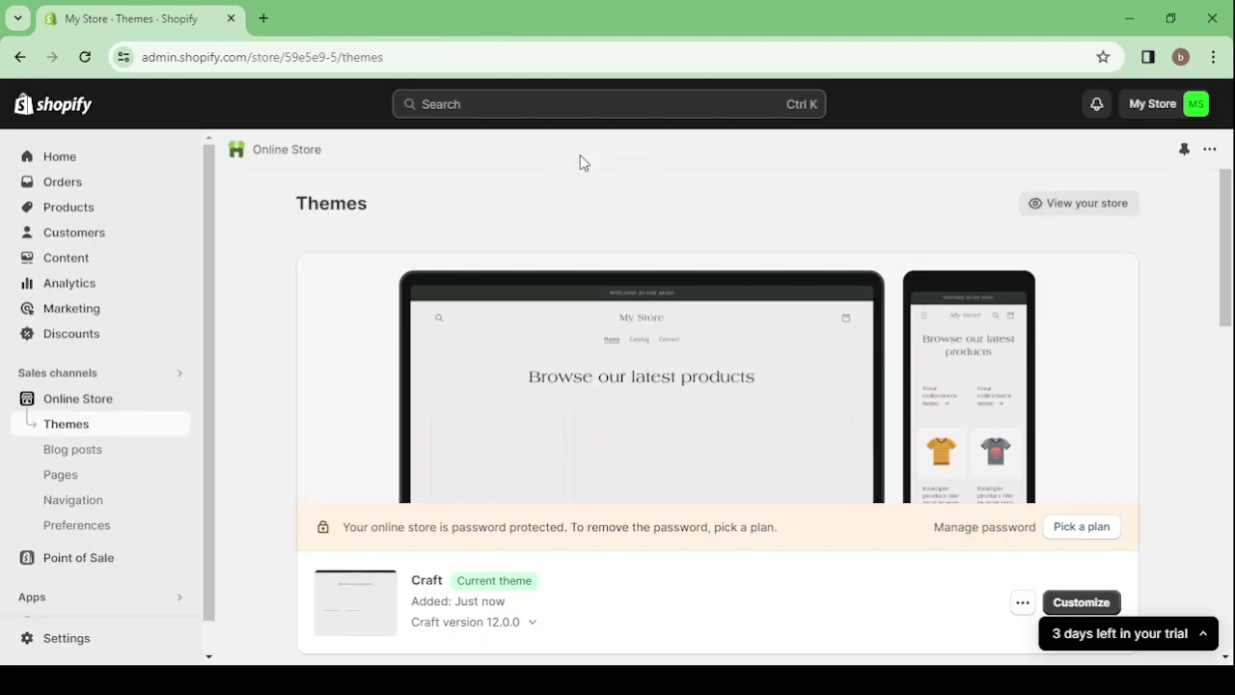
# Open the Craft theme for customization and view its app embeds and theme settings
pyautogui.scroll(-2, 900, 311)
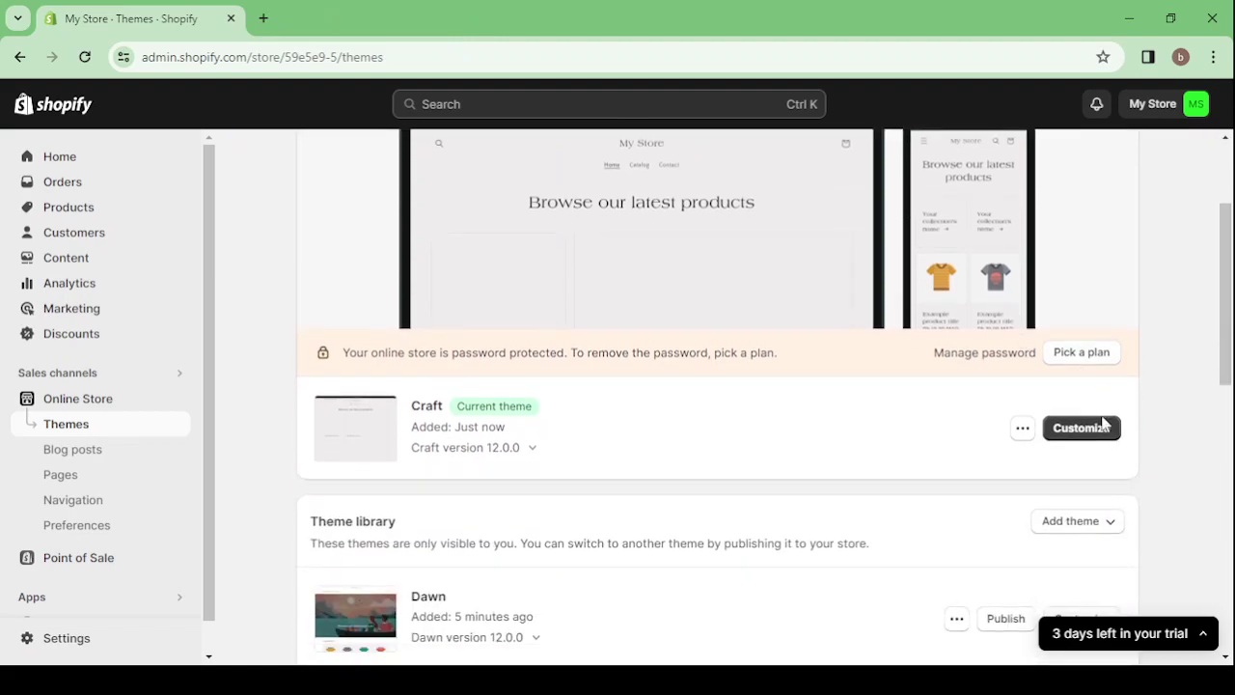
pyautogui.click(1071, 435)
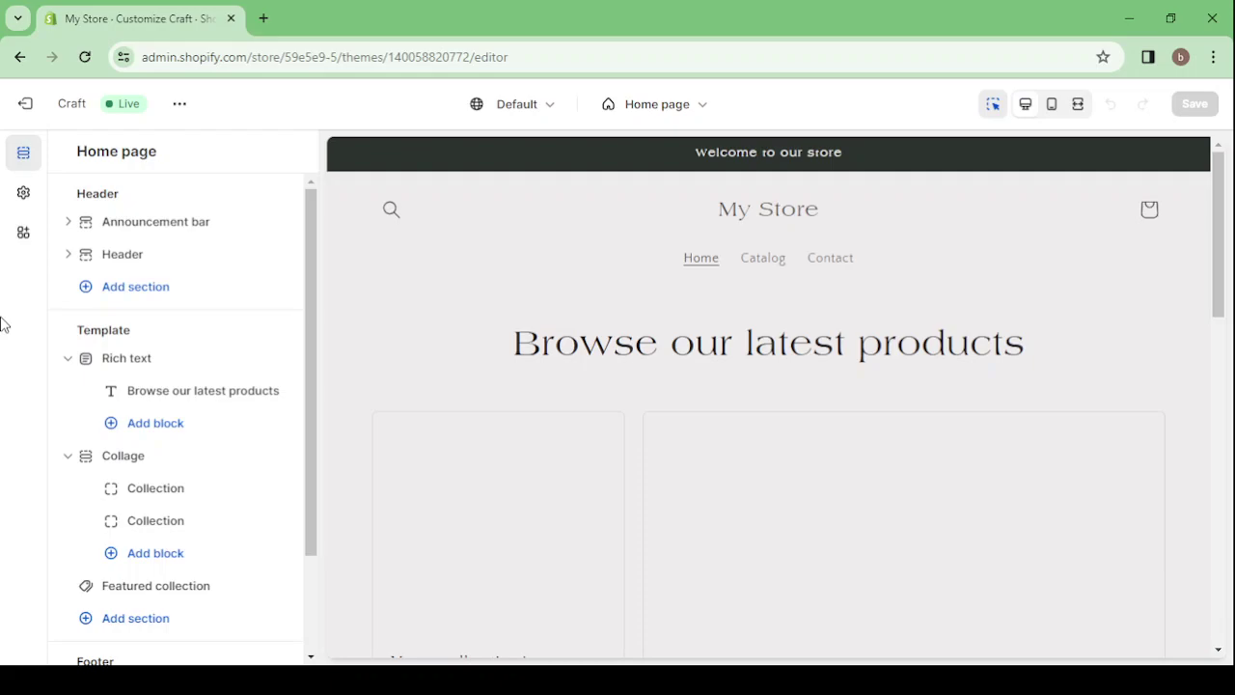
pyautogui.click(26, 235)
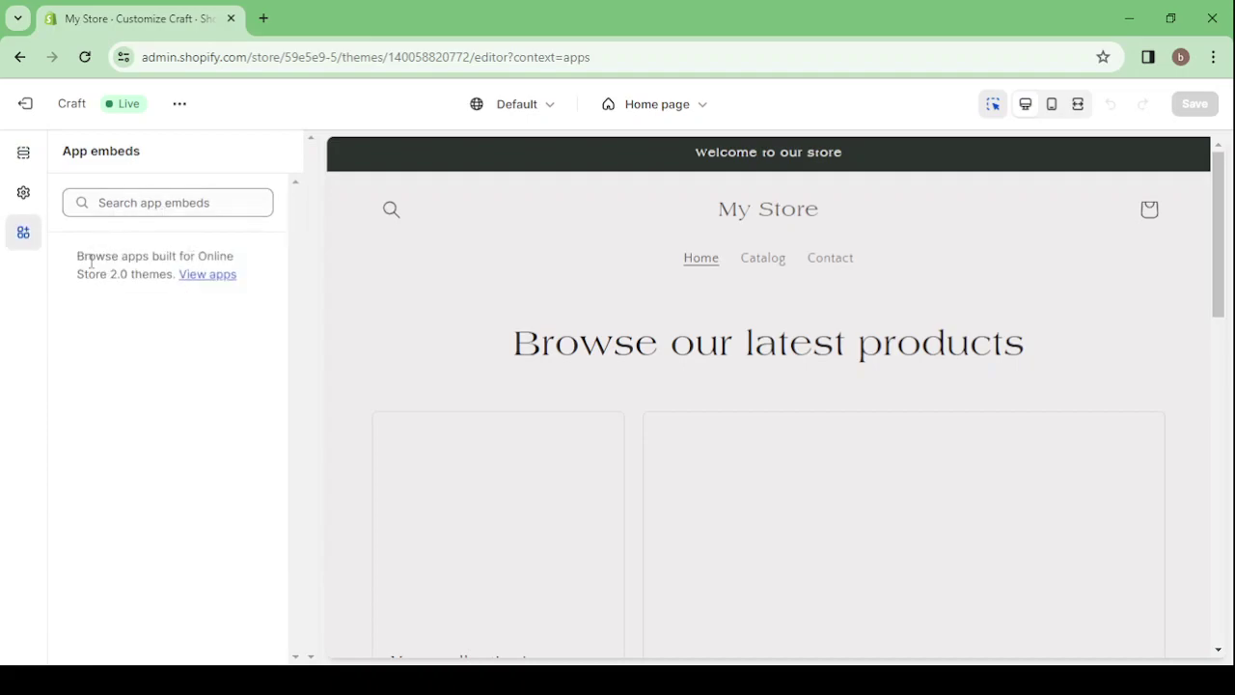
pyautogui.click(24, 197)
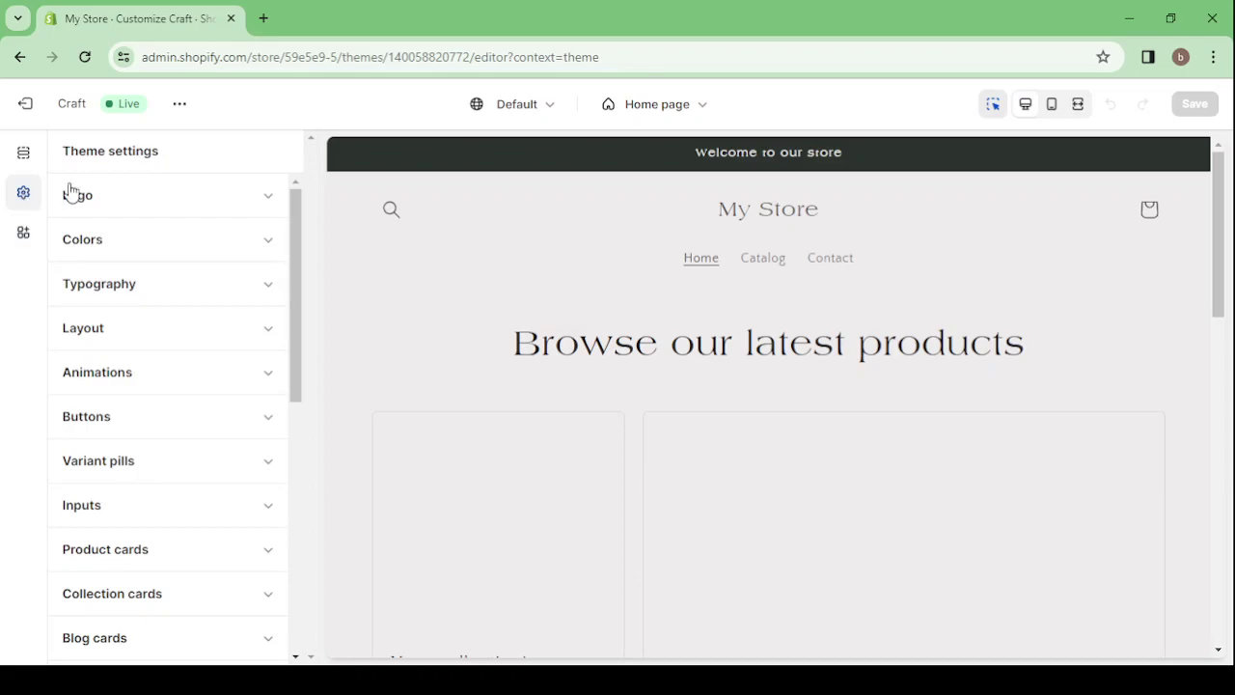
# Examine the theme's Logo, Colors, Typography and Layout settings and look over the remaining setting categories
pyautogui.click(230, 197)
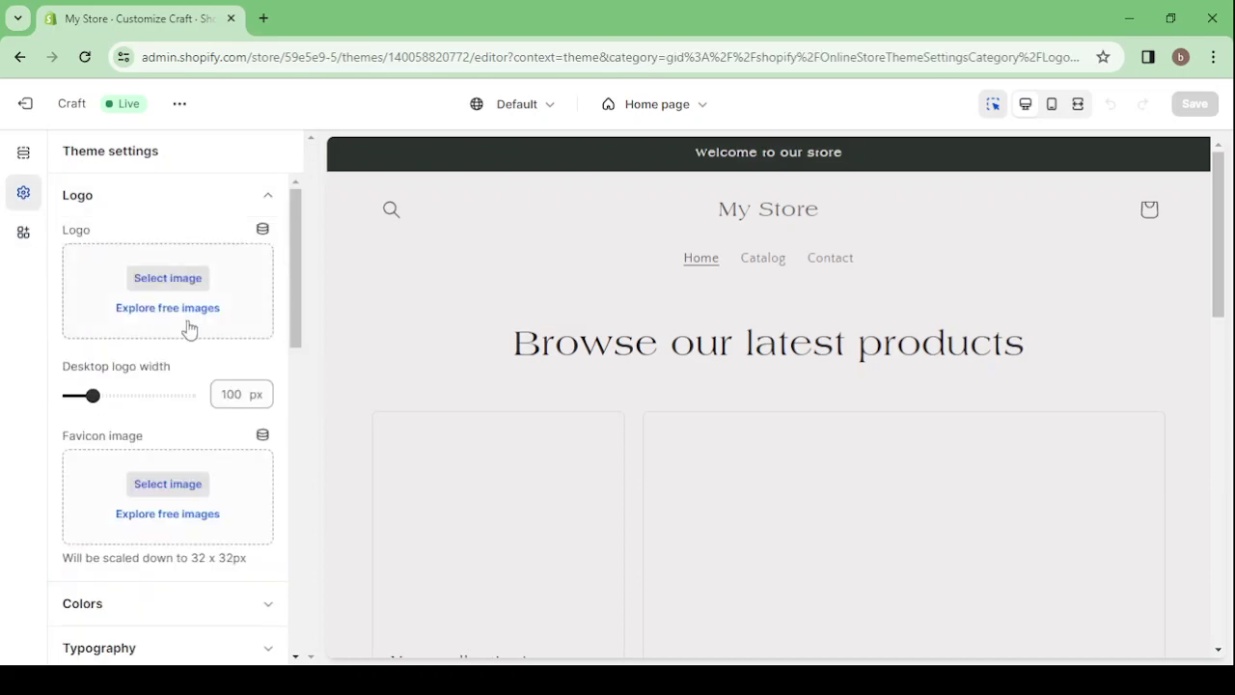
pyautogui.scroll(-2, 188, 326)
pyautogui.click(182, 414)
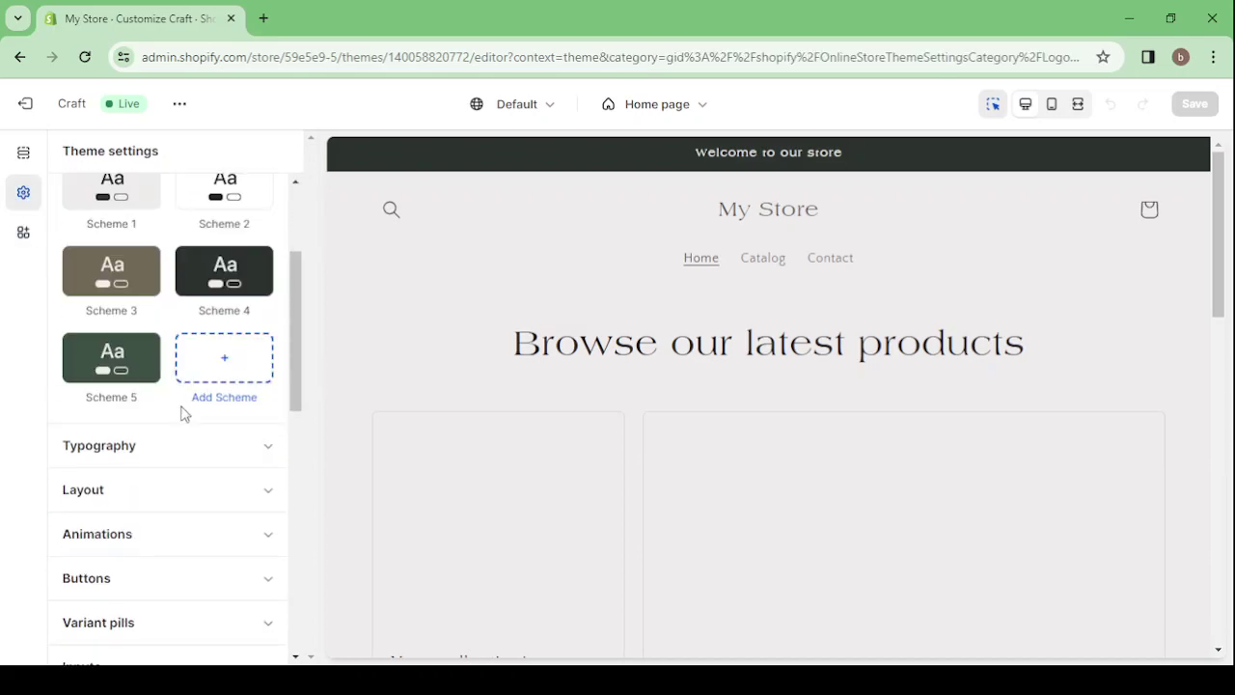
pyautogui.click(193, 374)
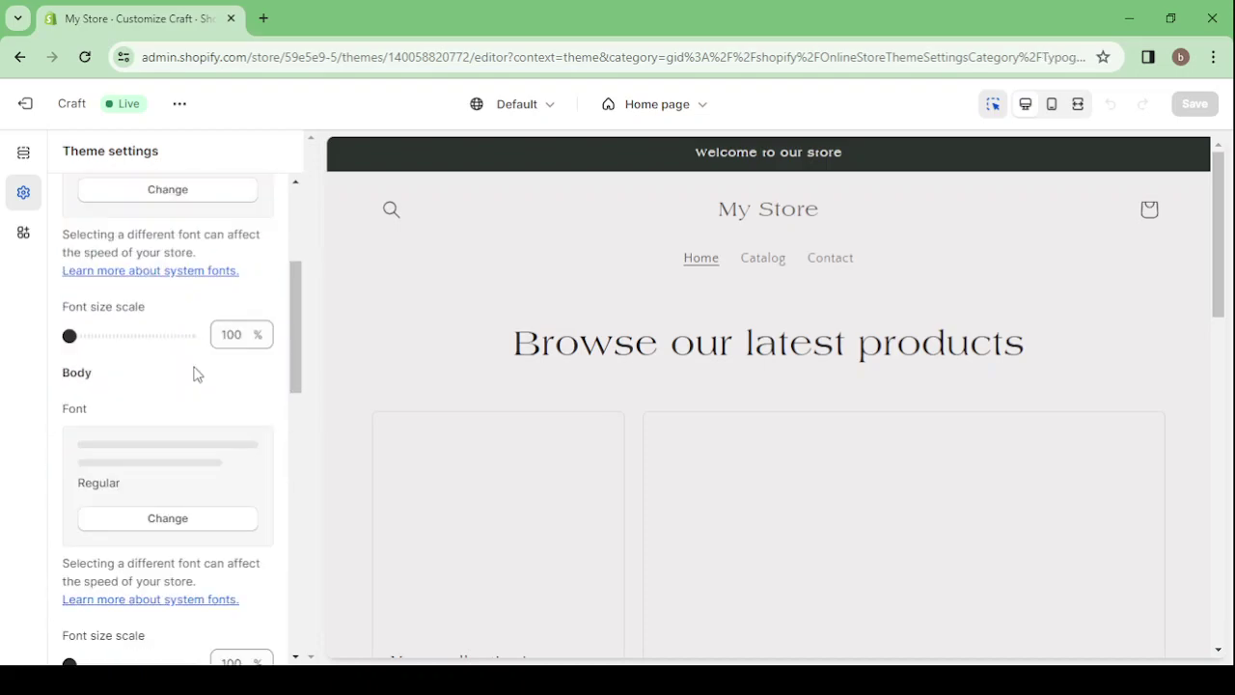
pyautogui.scroll(-4, 198, 367)
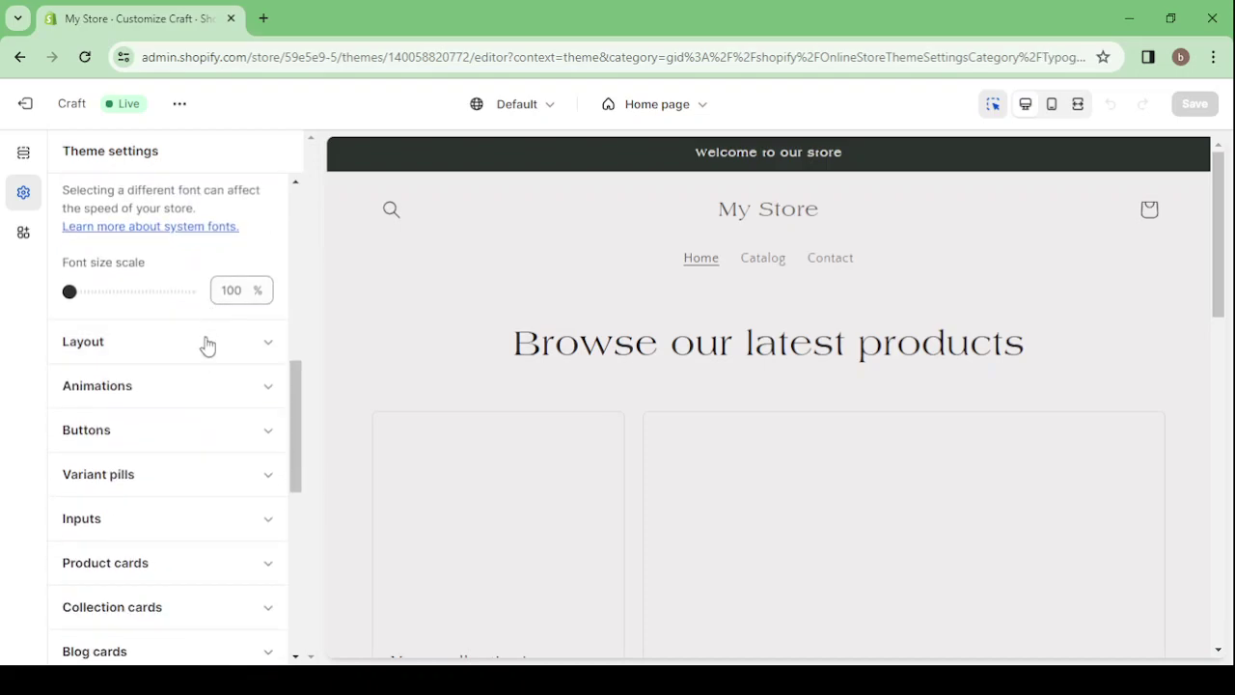
pyautogui.scroll(-5, 207, 351)
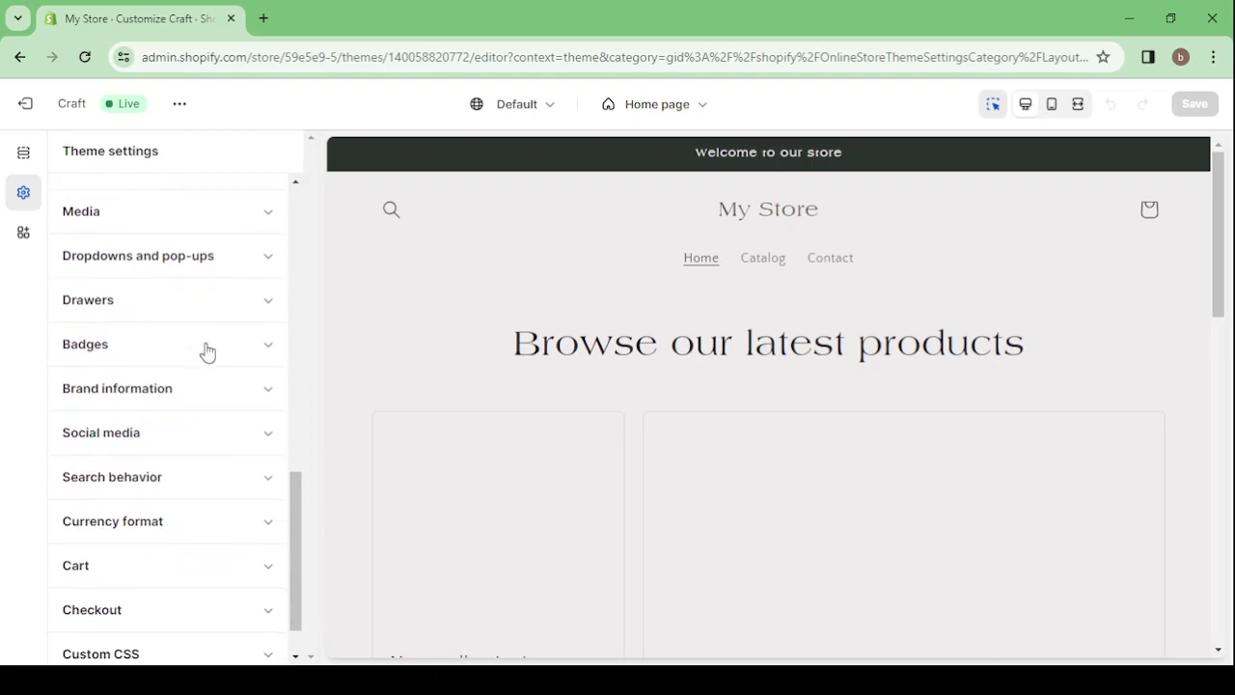
pyautogui.scroll(4, 185, 309)
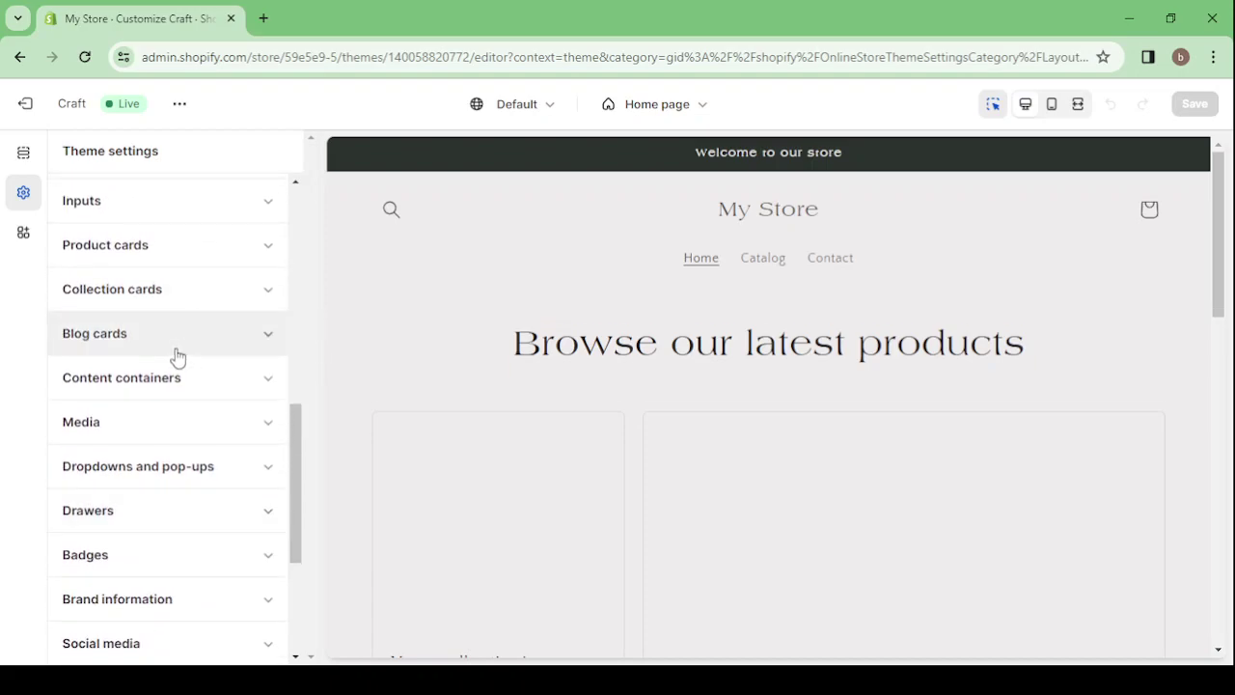
pyautogui.scroll(1, 178, 357)
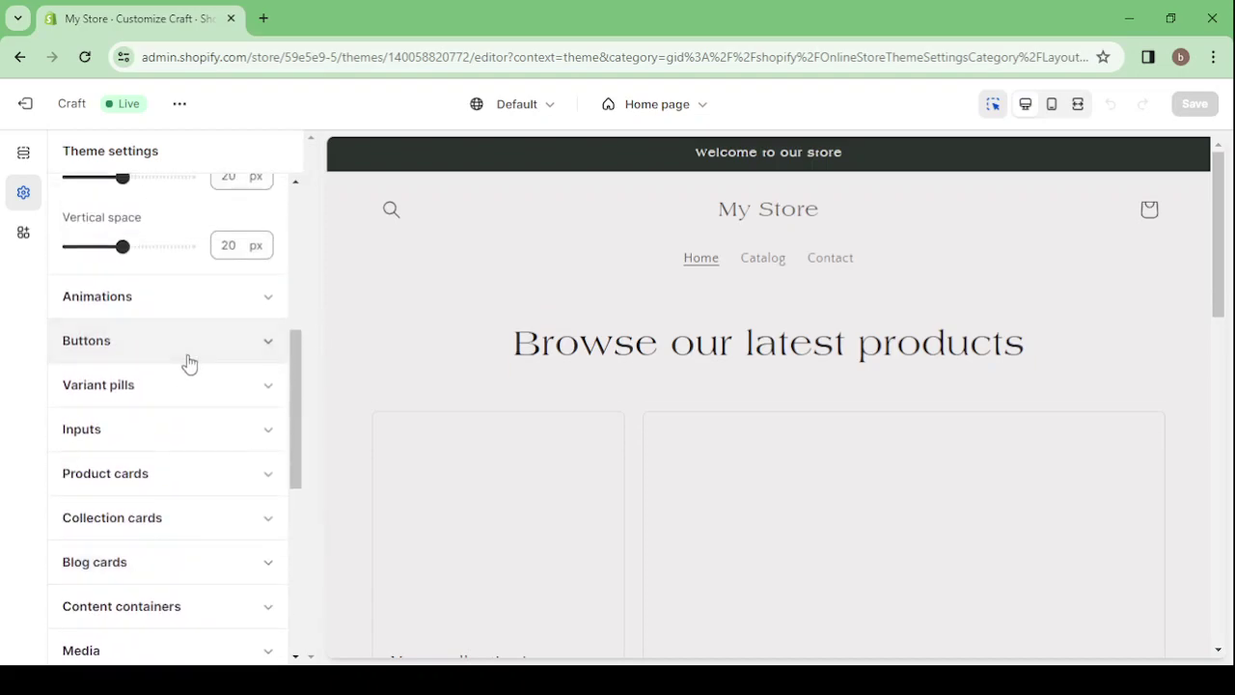
# Examine the Buttons settings of the theme, including the border and shadow options
pyautogui.click(189, 357)
pyautogui.scroll(-5, 741, 382)
pyautogui.scroll(-3, 743, 386)
pyautogui.scroll(2, 743, 386)
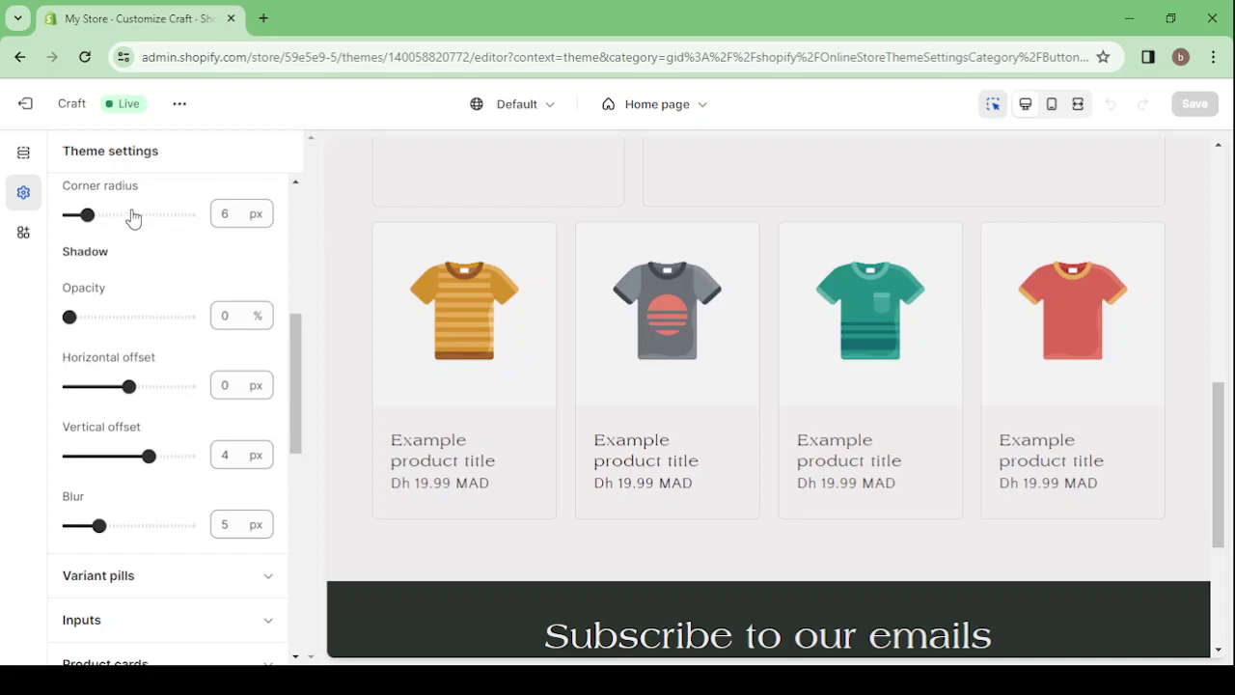
pyautogui.scroll(3, 133, 218)
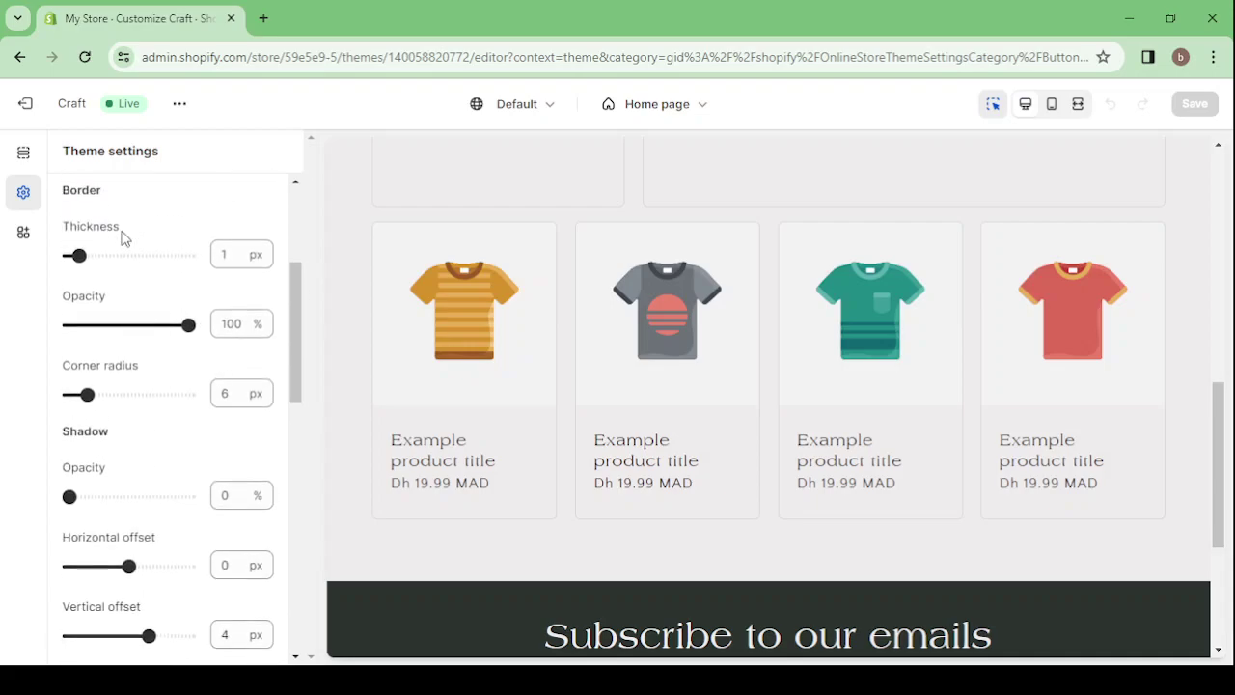
pyautogui.scroll(1, 122, 238)
pyautogui.scroll(-1, 122, 238)
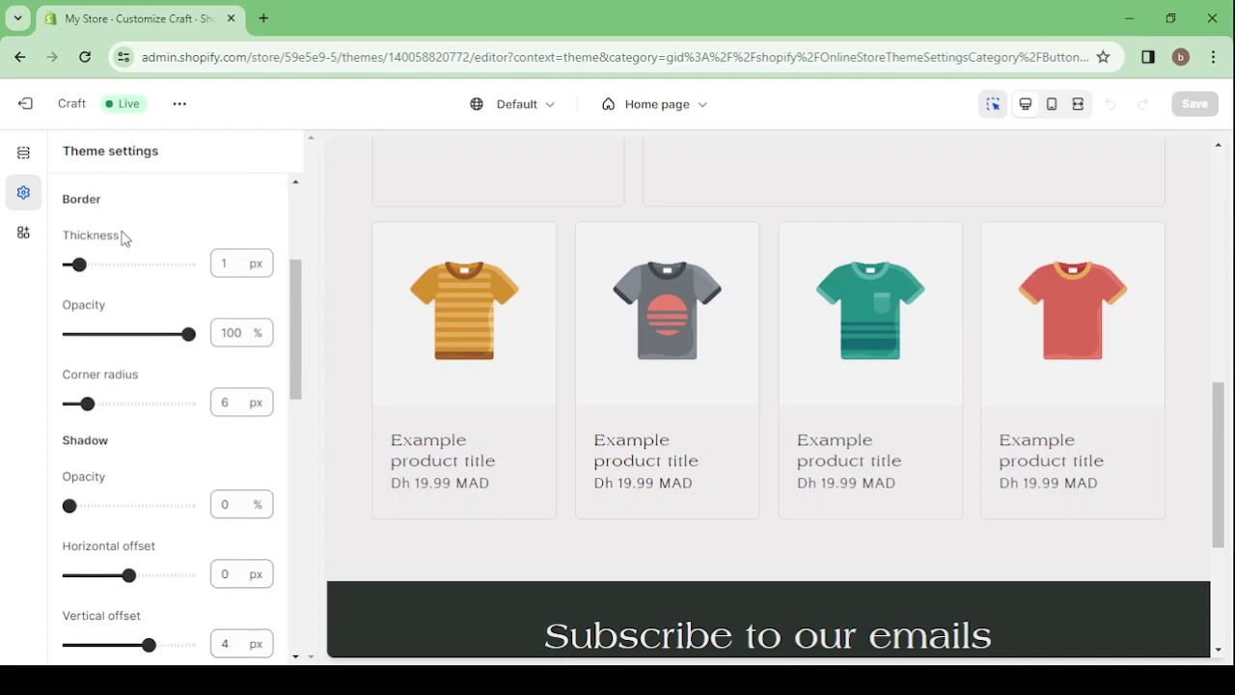
pyautogui.scroll(1, 121, 238)
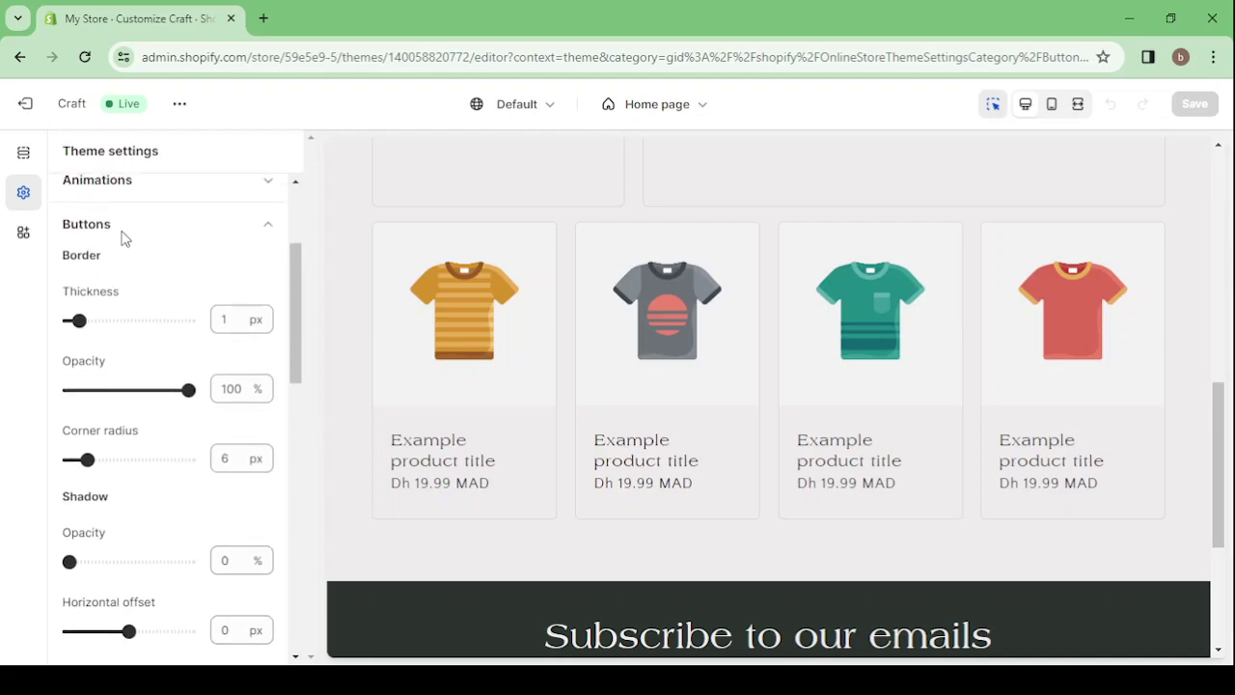
# Return to the home page sections, try the announcement bar below the header, and restore it above the header
pyautogui.click(24, 156)
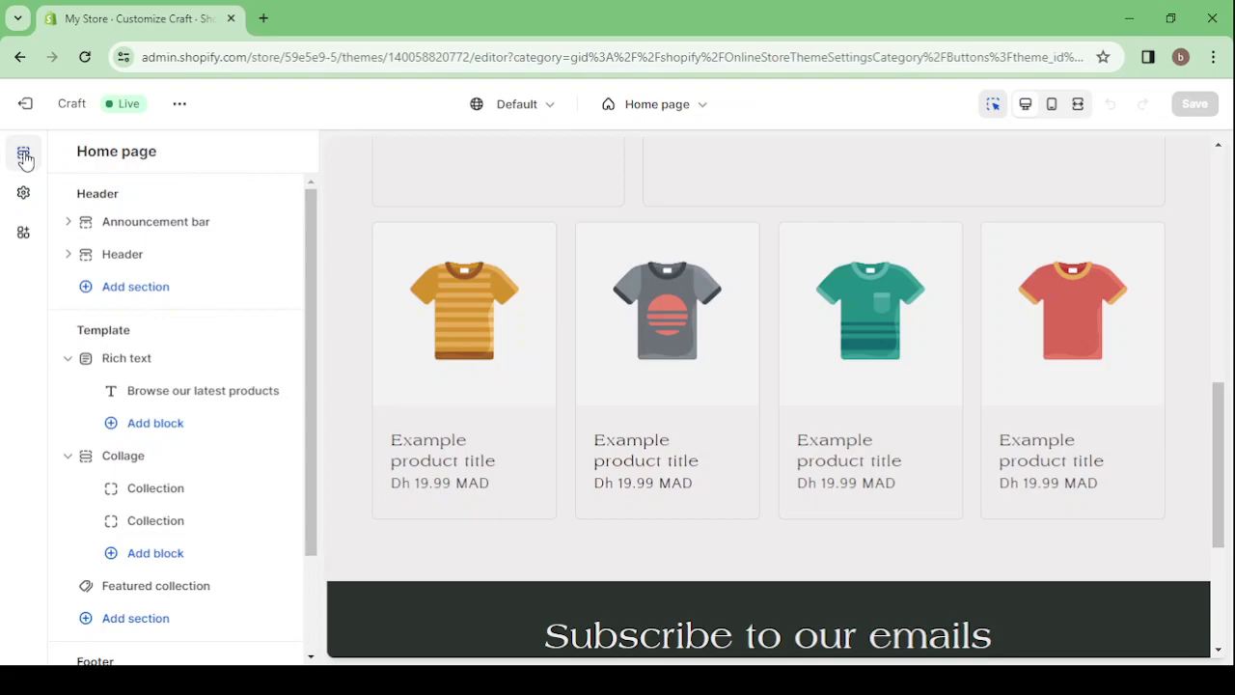
pyautogui.moveTo(114, 218)
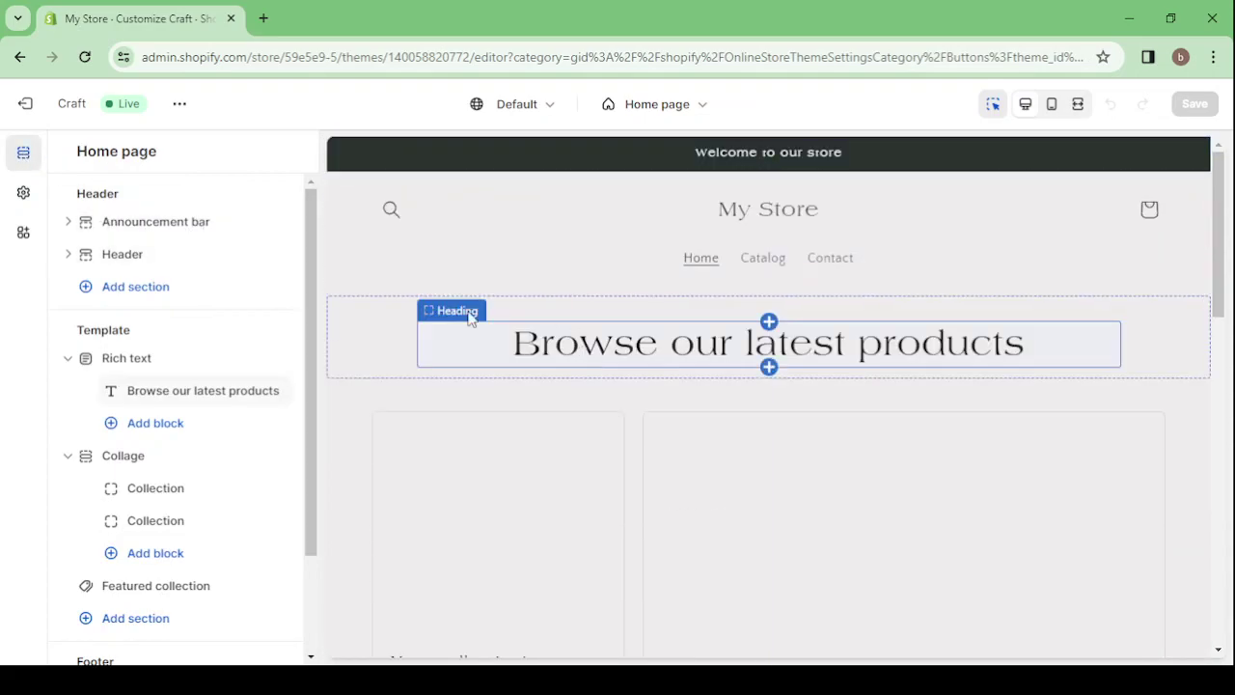
pyautogui.moveTo(87, 226); pyautogui.dragTo(62, 264)
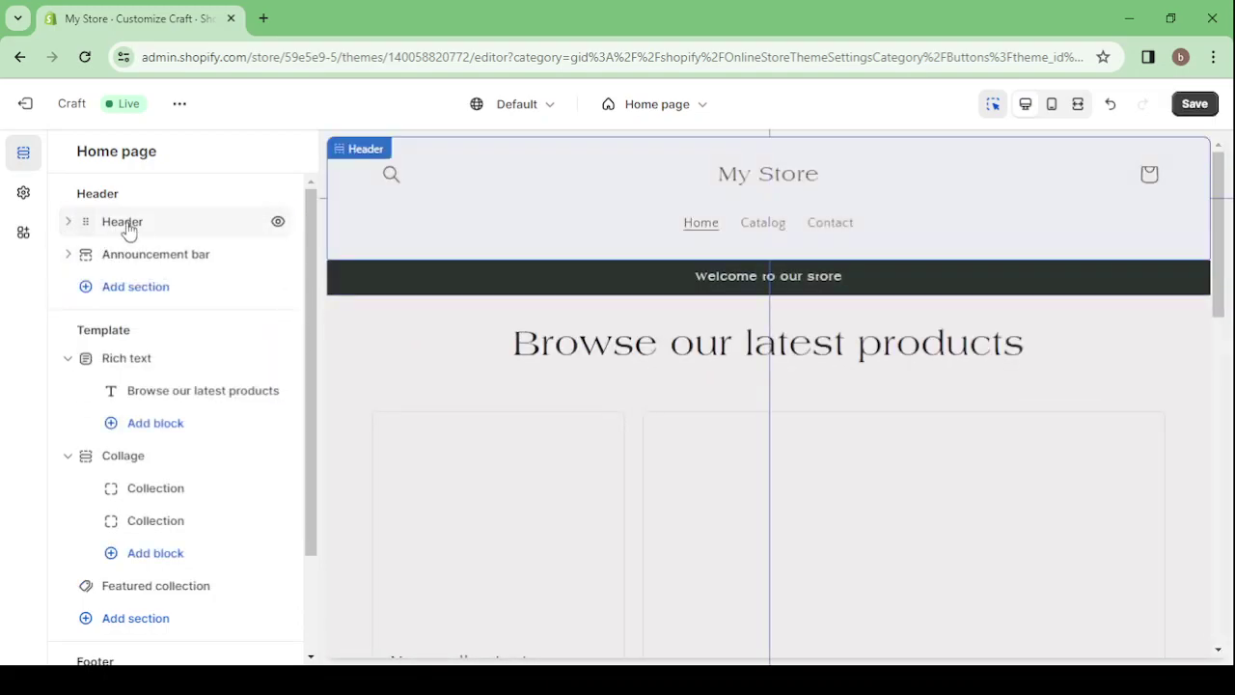
pyautogui.moveTo(87, 227); pyautogui.dragTo(83, 260)
pyautogui.moveTo(131, 248); pyautogui.dragTo(133, 250)
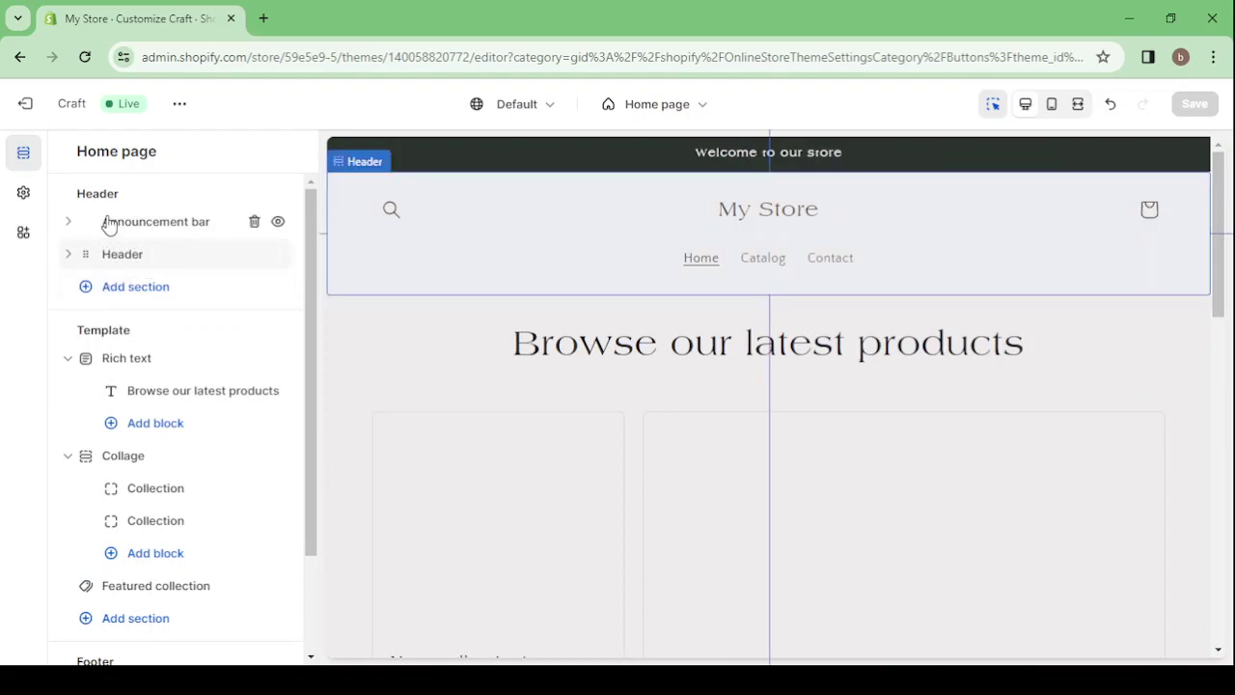
pyautogui.moveTo(89, 223); pyautogui.dragTo(89, 260)
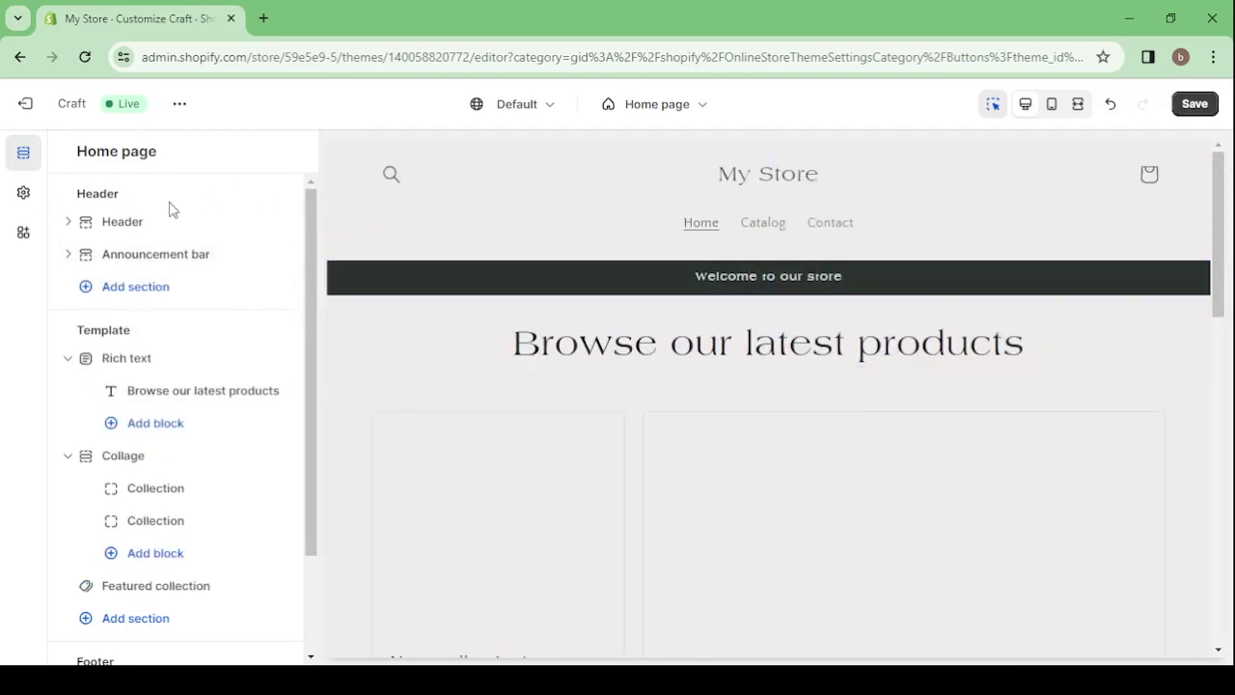
pyautogui.moveTo(83, 260); pyautogui.dragTo(73, 230)
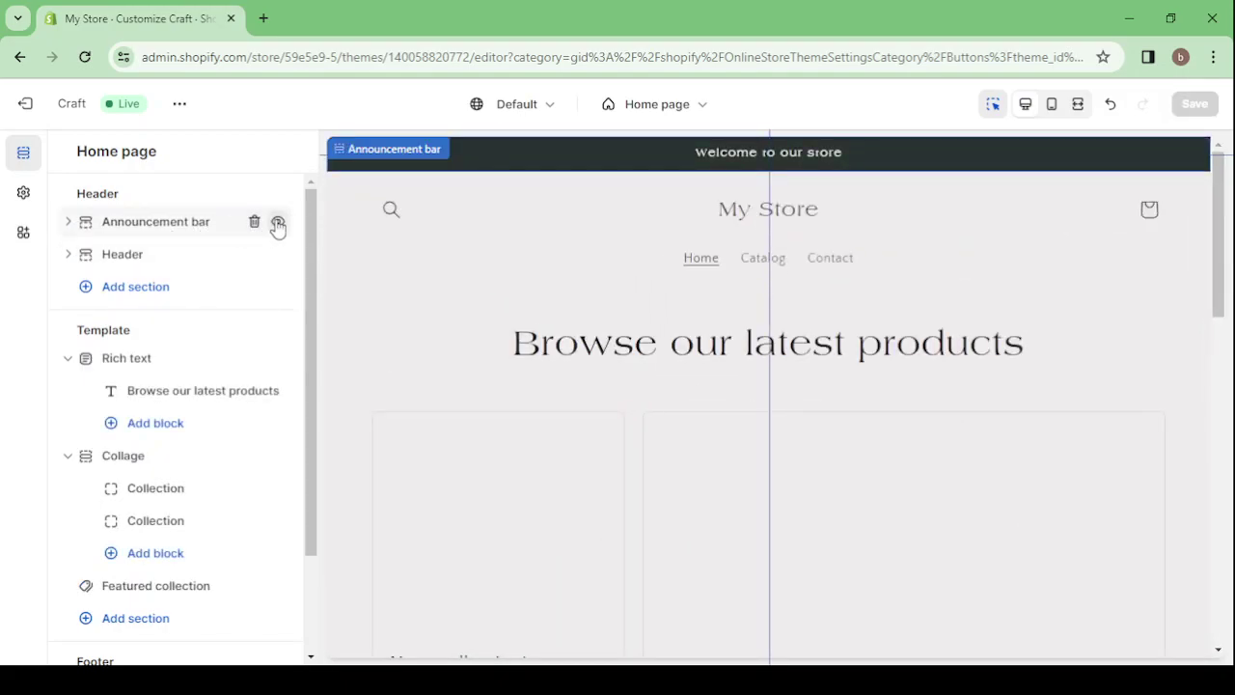
# Try hiding the announcement bar, show it again, and view the sections available for the header group without adding one
pyautogui.click(278, 223)
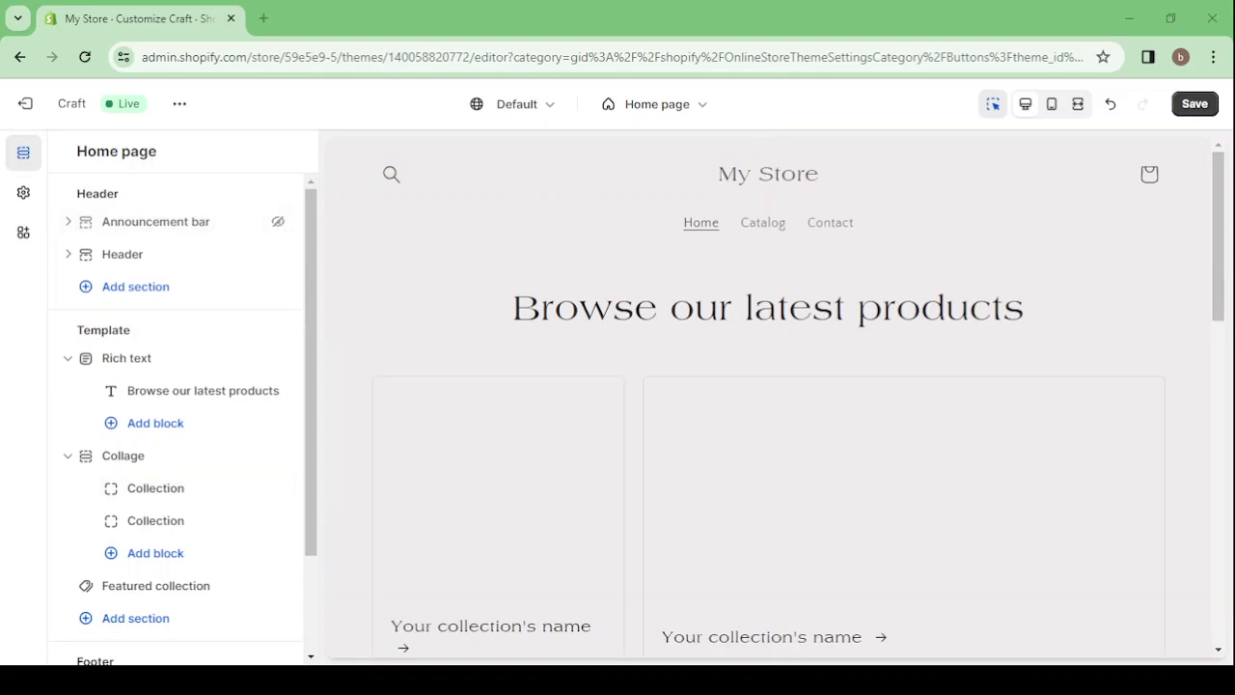
pyautogui.click(278, 223)
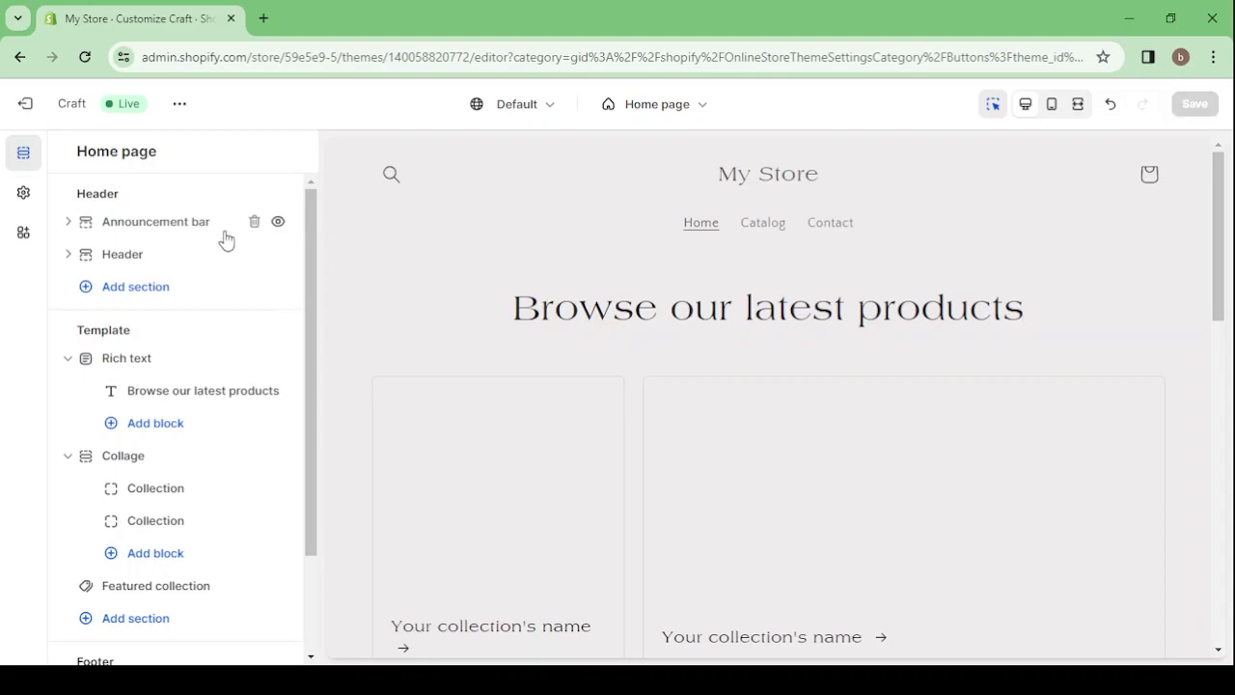
pyautogui.click(146, 295)
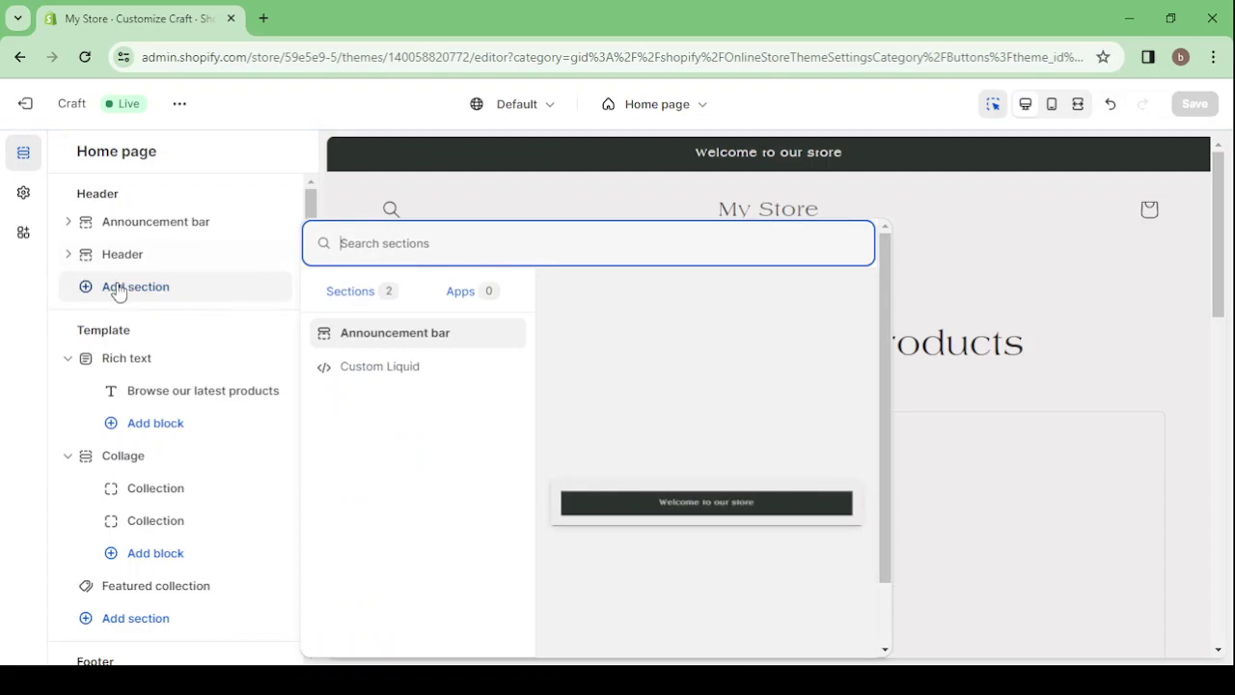
pyautogui.click(165, 301)
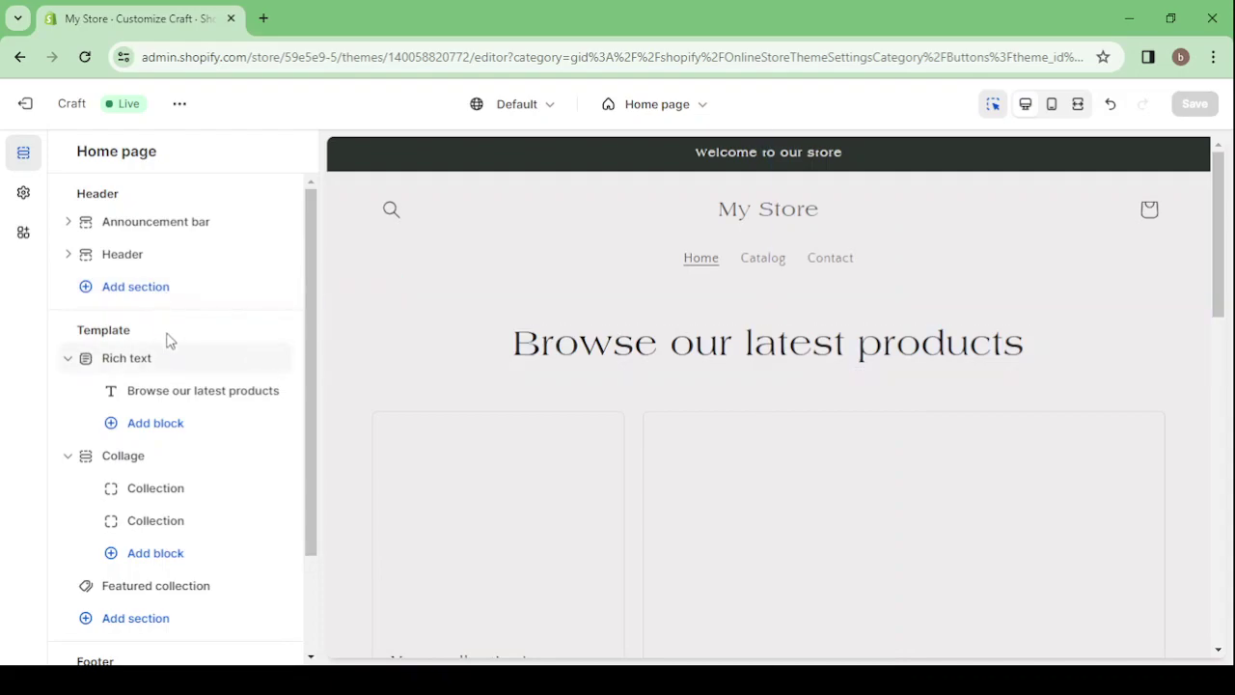
pyautogui.moveTo(84, 362)
pyautogui.mouseDown()
pyautogui.moveTo(99, 406)
pyautogui.moveTo(91, 347)
pyautogui.moveTo(91, 403)
pyautogui.moveTo(80, 376)
pyautogui.moveTo(61, 488)
pyautogui.moveTo(77, 356)
pyautogui.mouseUp()
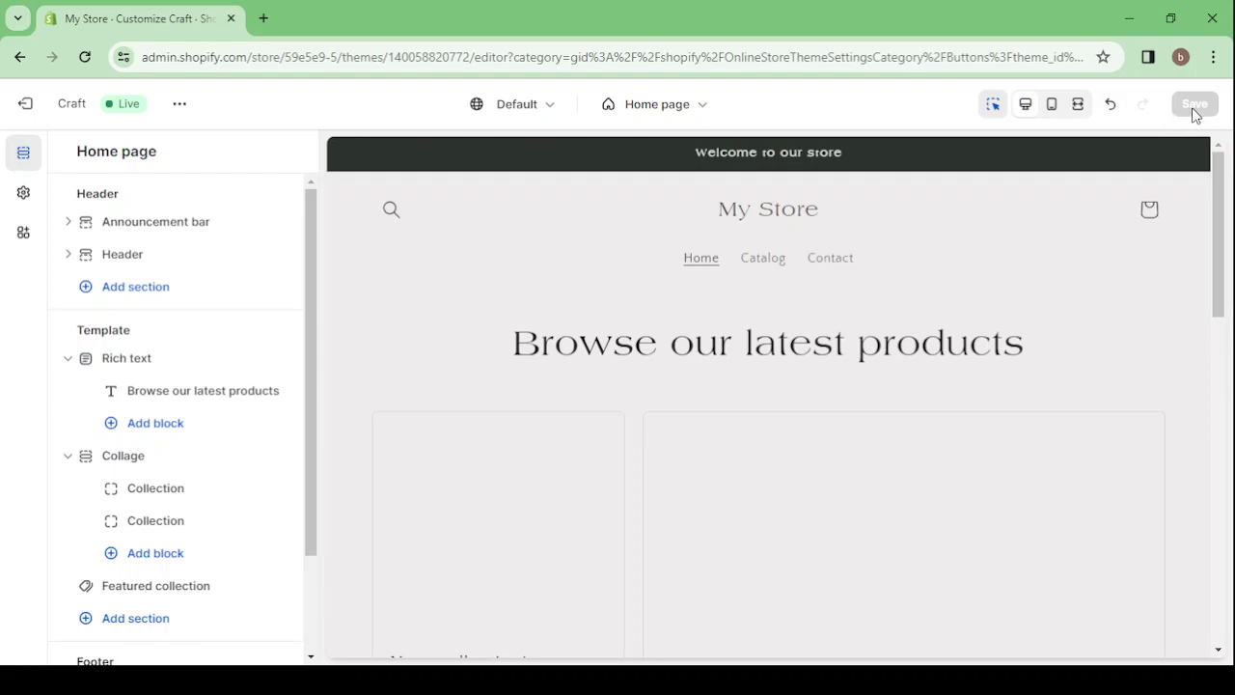
# Preview the home page in the mobile layout and return to the desktop layout
pyautogui.click(1051, 119)
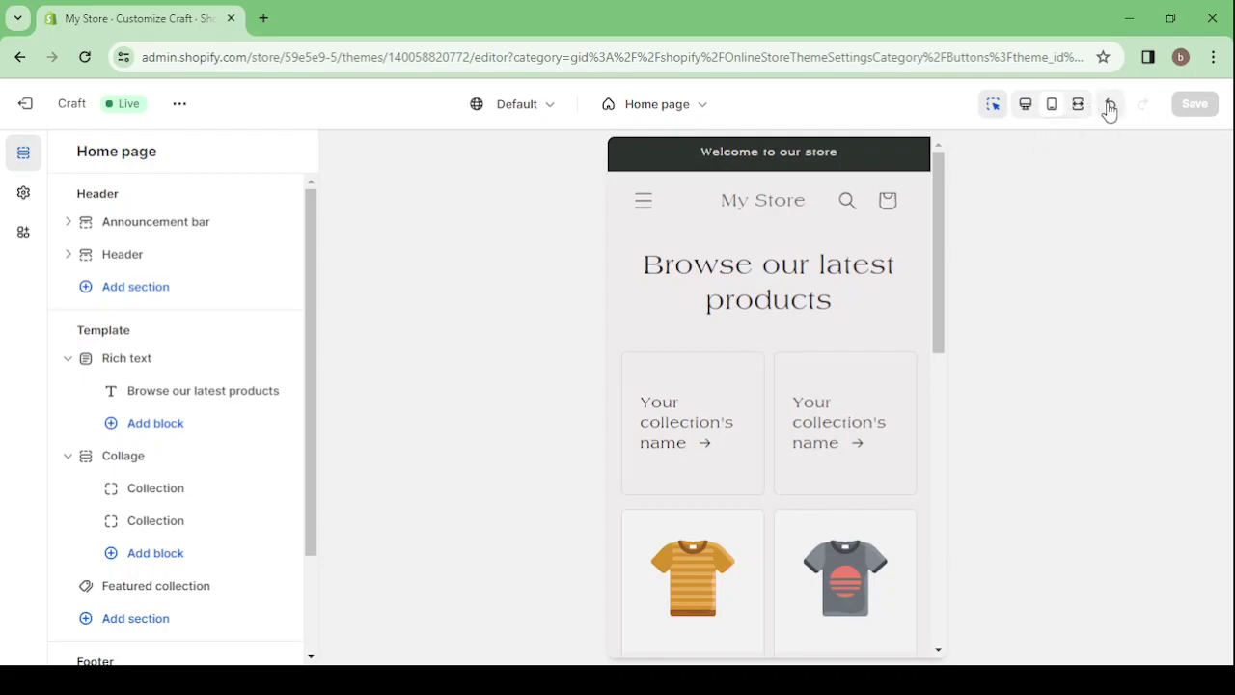
pyautogui.click(1025, 104)
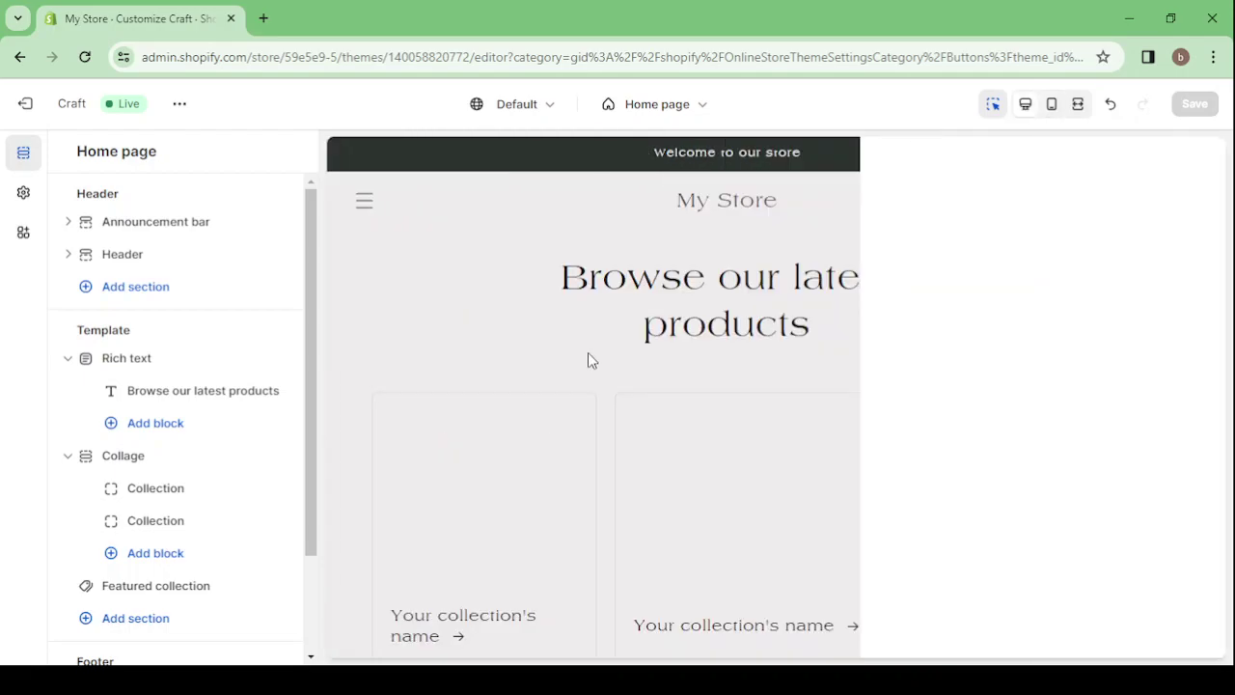